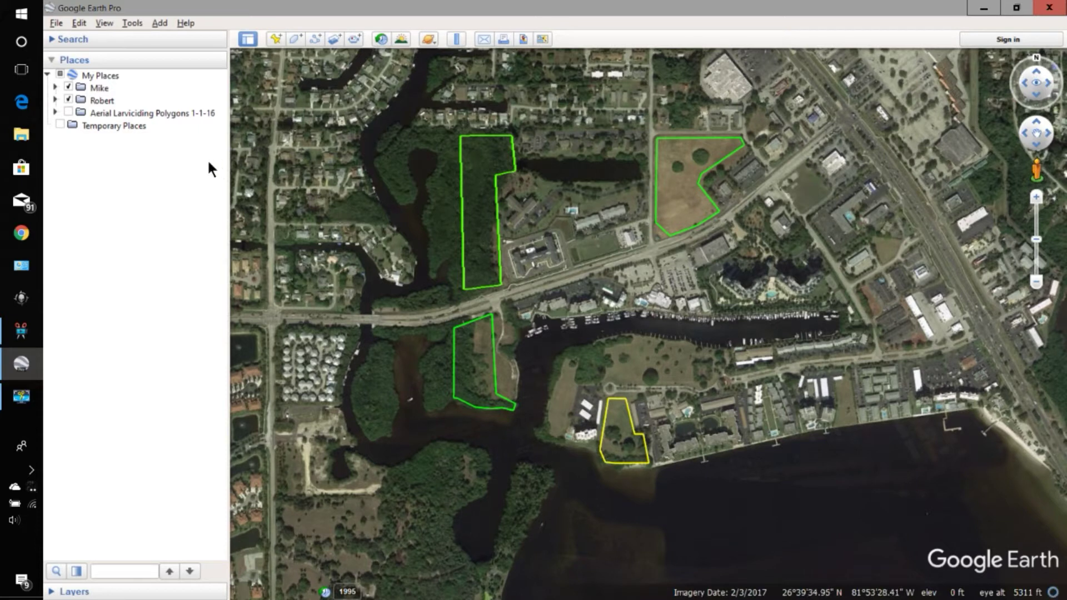
- Expand the Mike folder to list parcels 71005_030, 71005_021, 71005_010 and 31020-011
{"action": "left_click", "coordinate": [54, 89]}
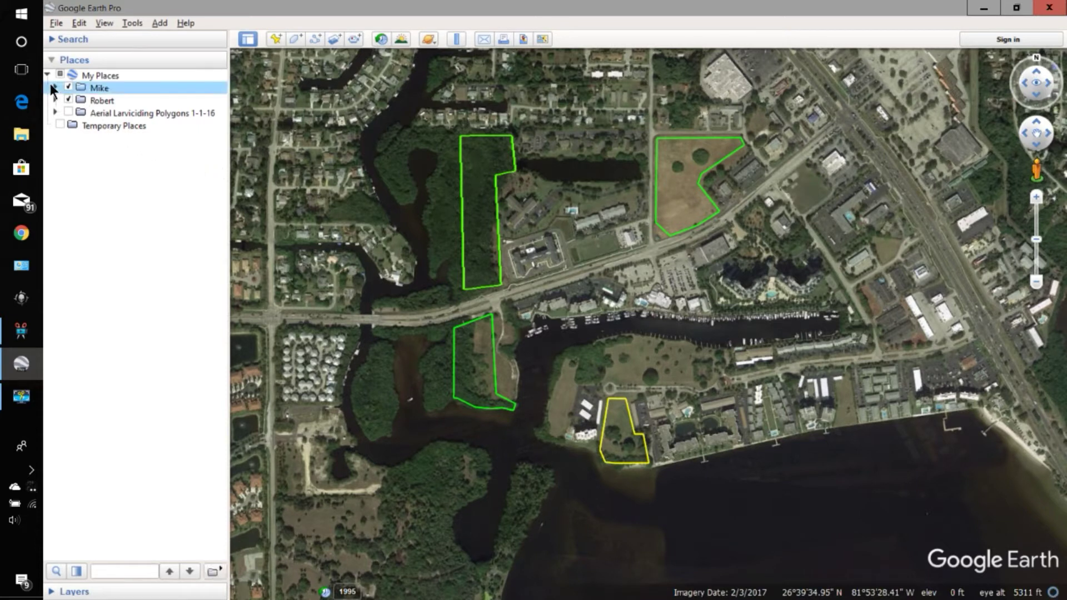
{"action": "left_click", "coordinate": [54, 88]}
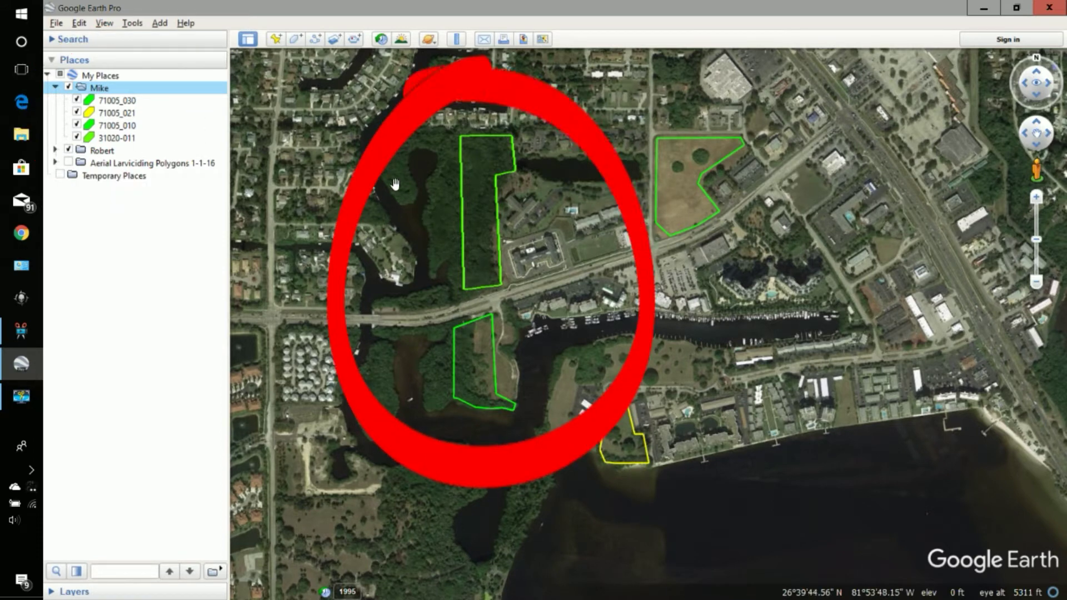
- Add a new folder named p1 inside the Mike folder
{"action": "right_click", "coordinate": [100, 86]}
{"action": "mouse_move", "coordinate": [112, 91]}
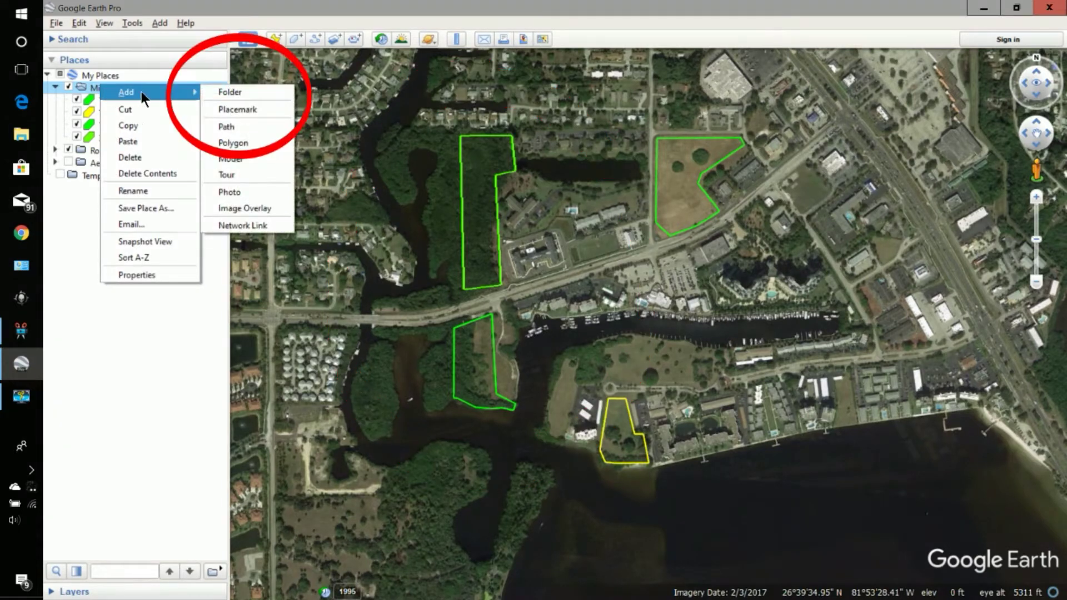
{"action": "left_click", "coordinate": [227, 90]}
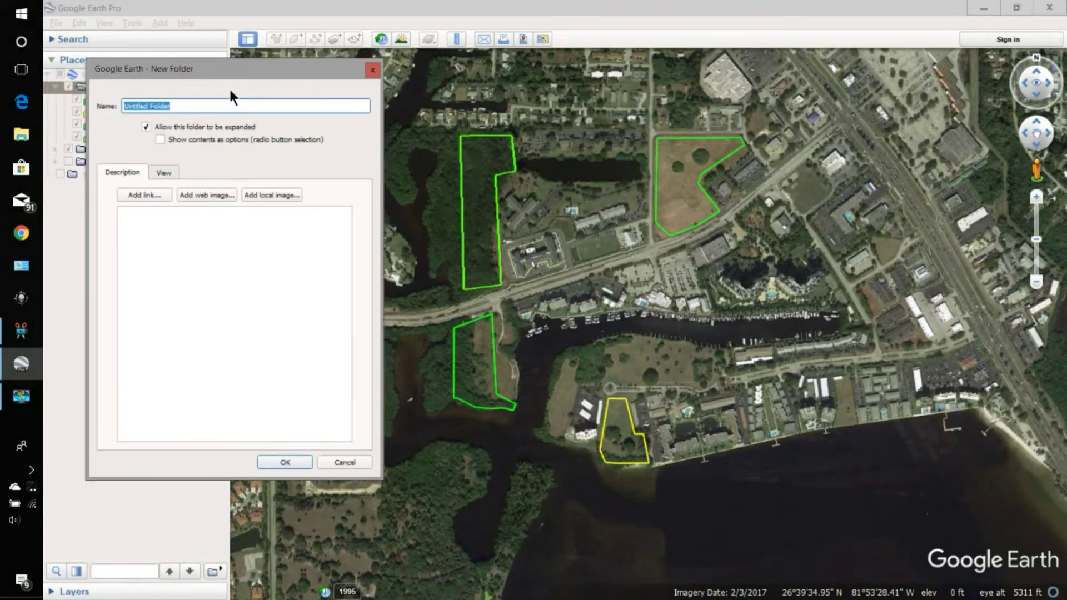
{"action": "type", "text": "p1"}
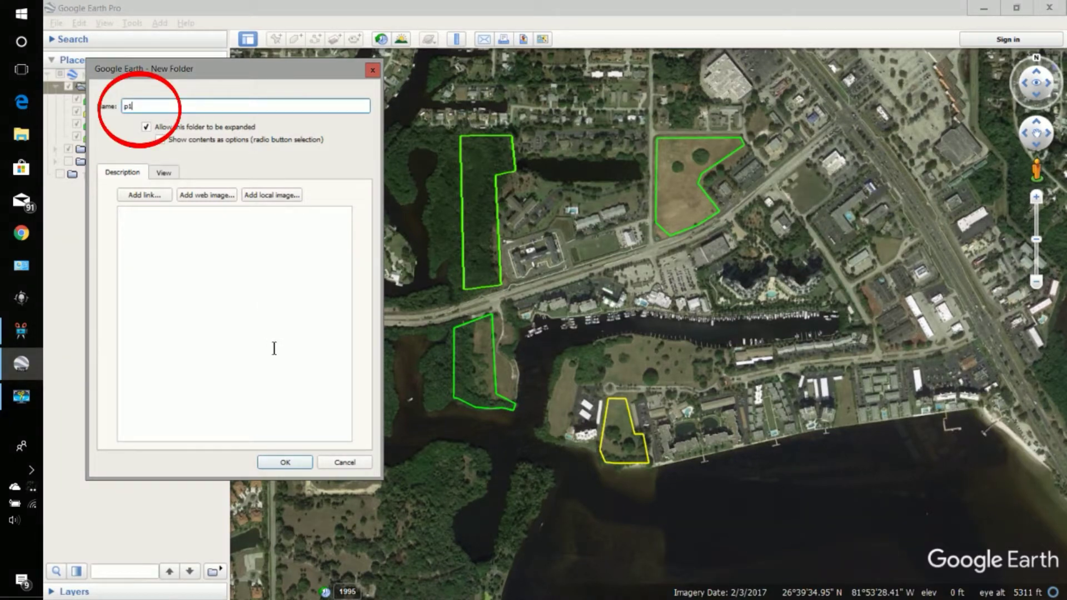
{"action": "left_click", "coordinate": [287, 461]}
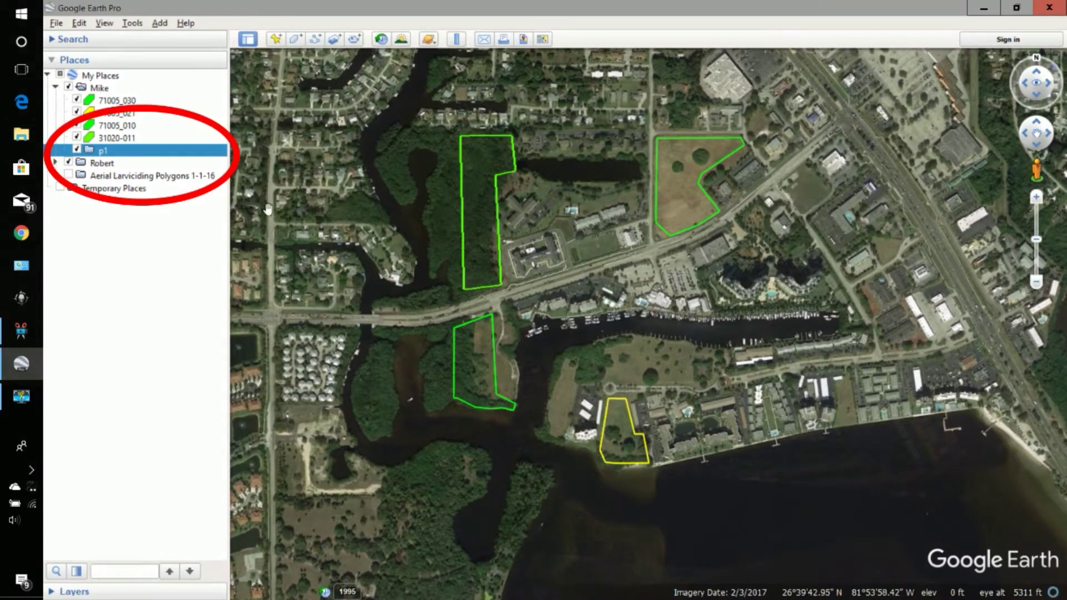
- Start a new path in folder p1, named path with description 33
{"action": "right_click", "coordinate": [100, 151]}
{"action": "mouse_move", "coordinate": [115, 159]}
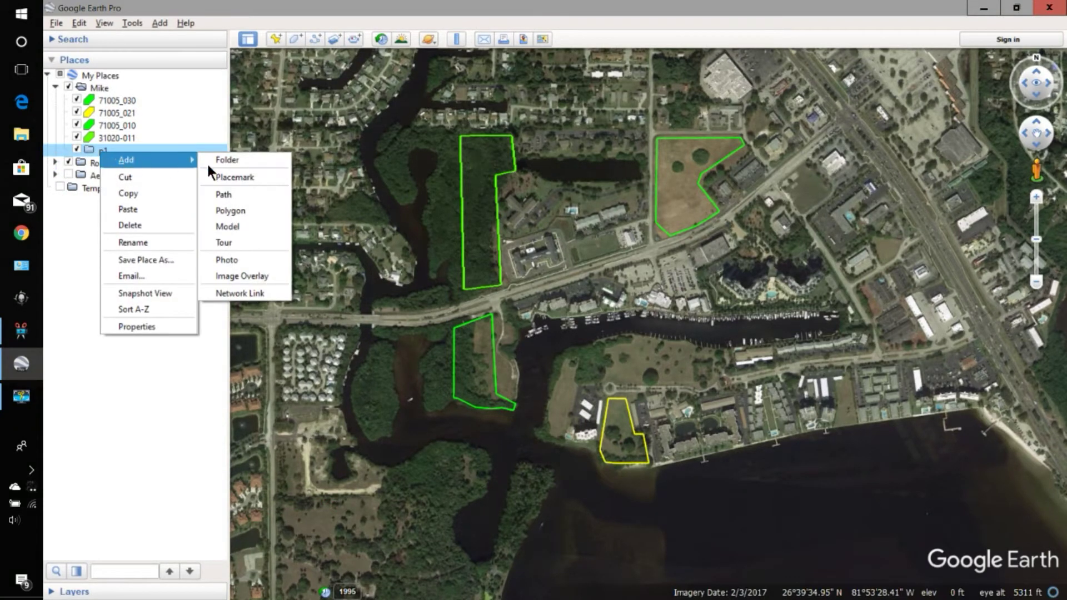
{"action": "left_click", "coordinate": [242, 199]}
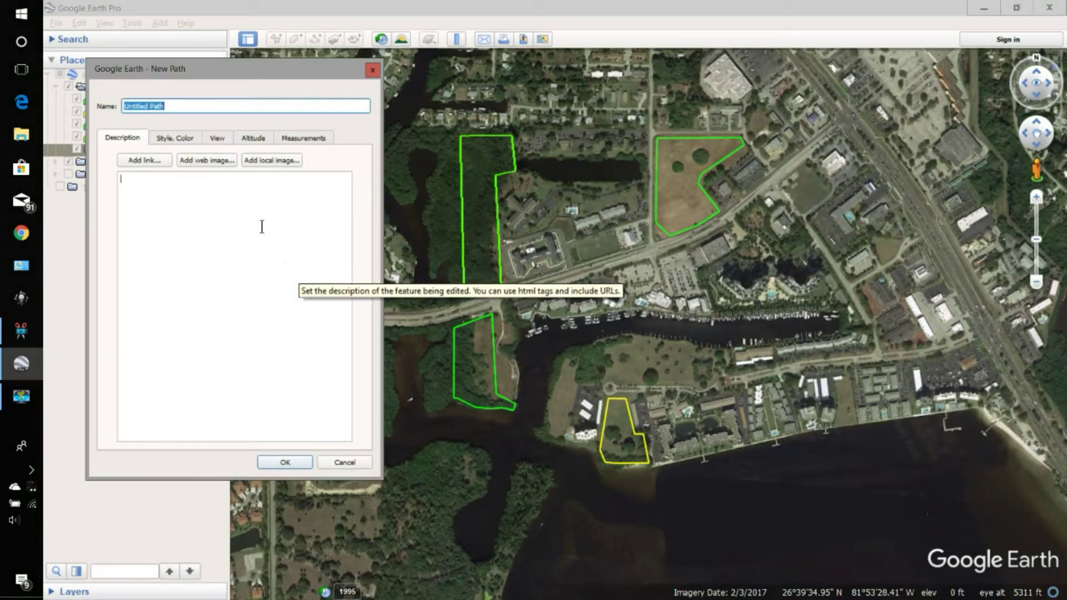
{"action": "left_click", "coordinate": [174, 140]}
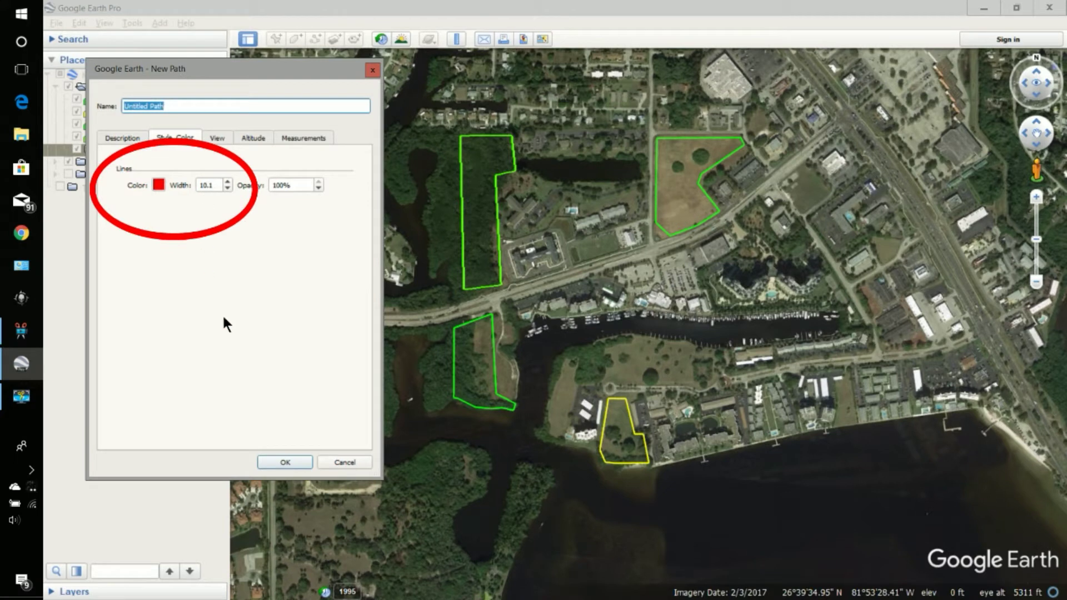
{"action": "left_click", "coordinate": [115, 141]}
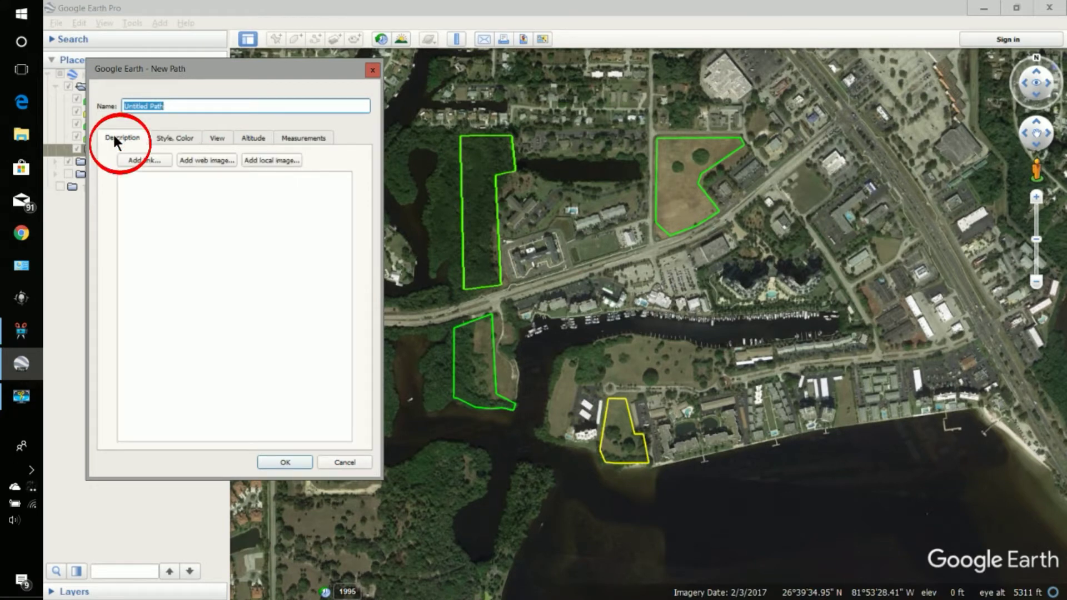
{"action": "type", "text": "33"}
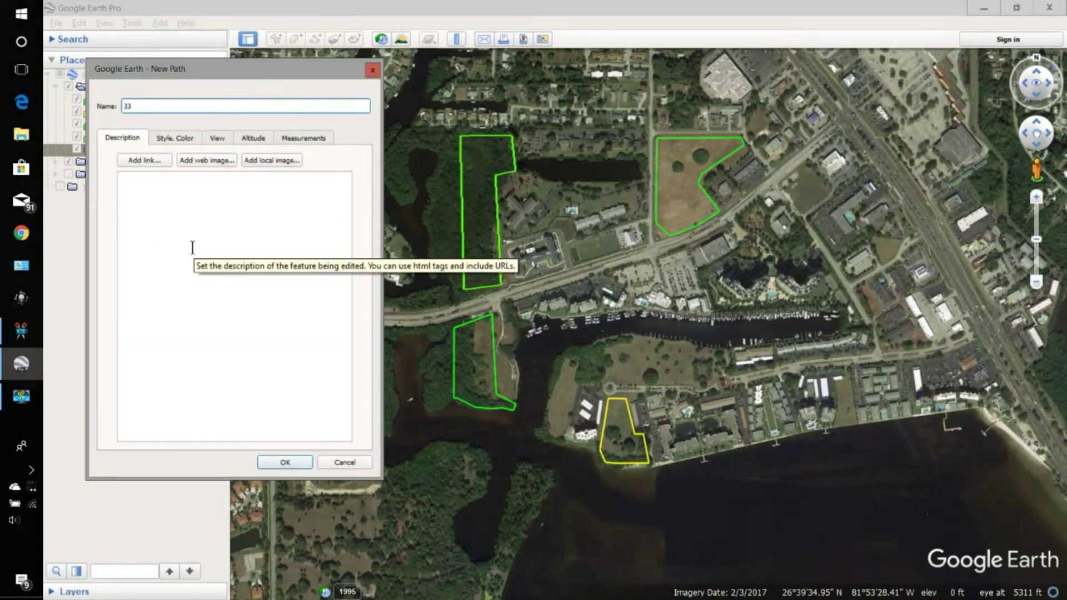
{"action": "key", "text": "BackSpace"}
{"action": "key", "text": "BackSpace"}
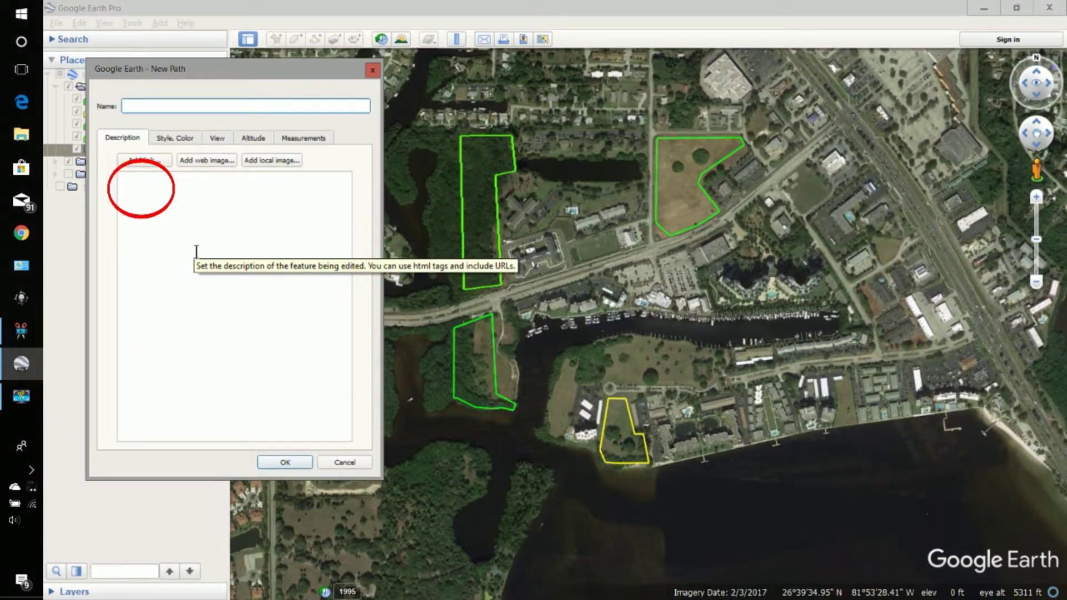
{"action": "type", "text": "path"}
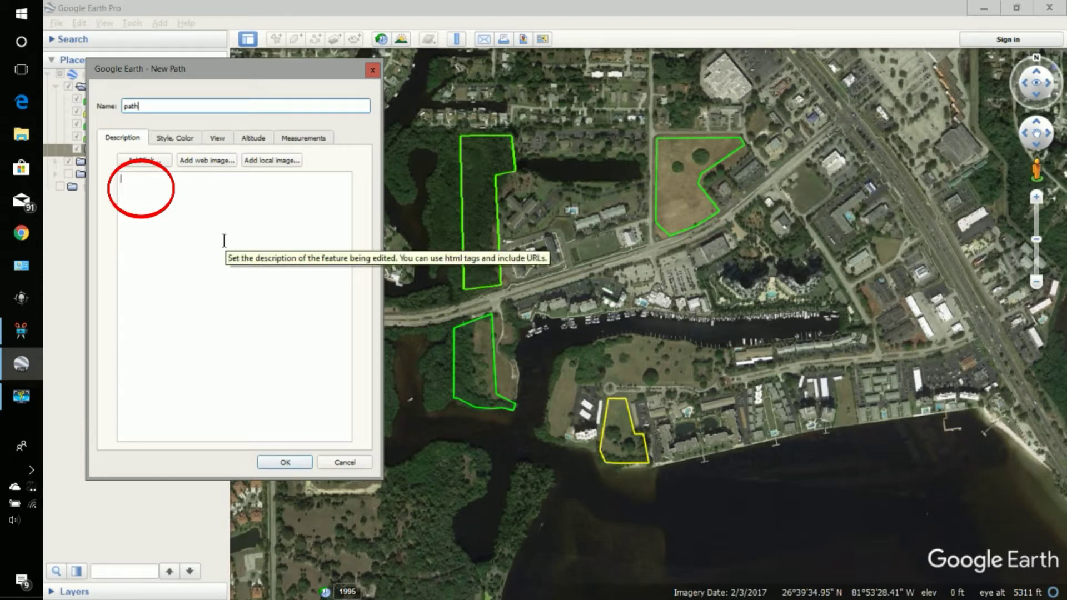
{"action": "left_click", "coordinate": [224, 240]}
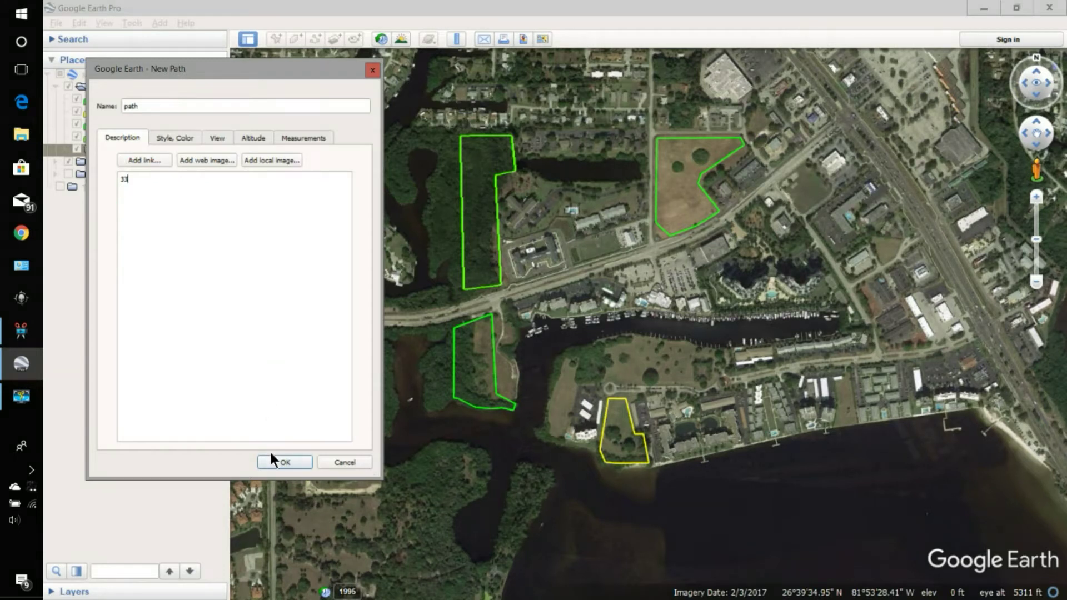
- Draw the path from the upper parcel to the lower parcel and save it
{"action": "left_click", "coordinate": [482, 255]}
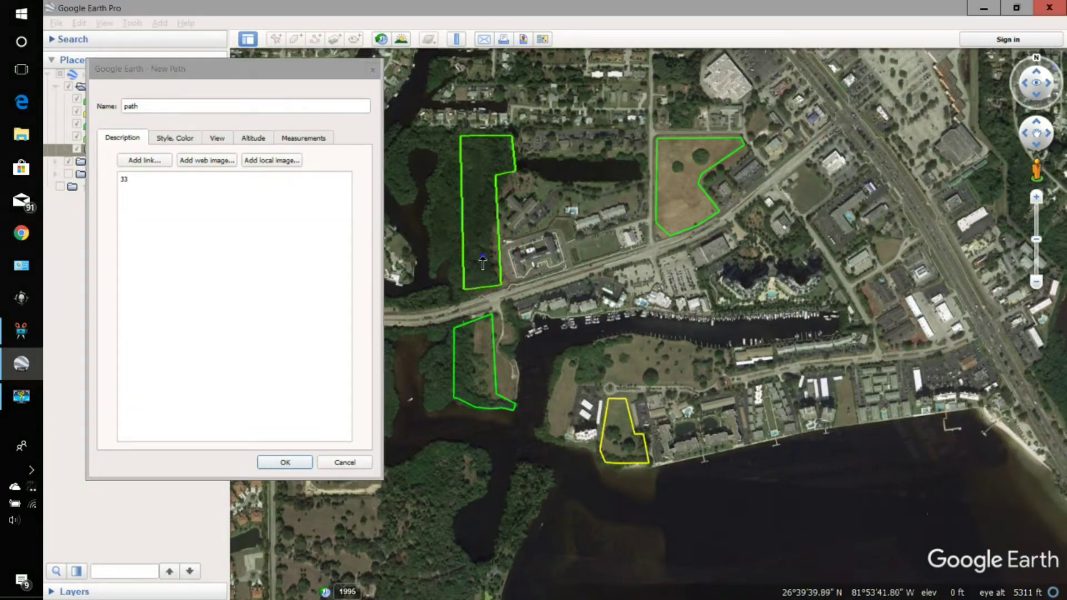
{"action": "left_click", "coordinate": [477, 346]}
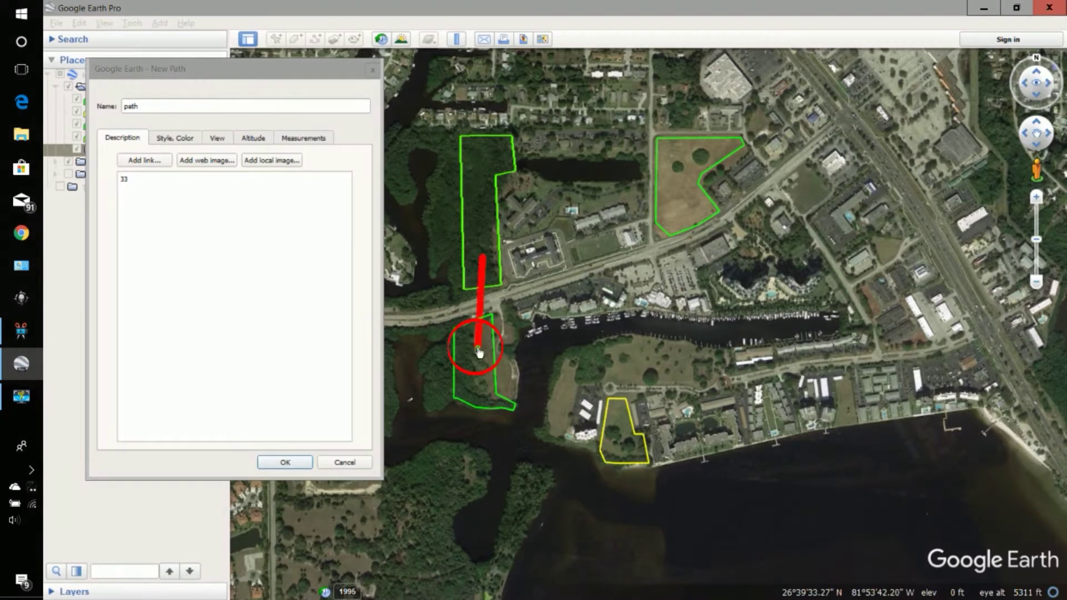
{"action": "left_click", "coordinate": [284, 462]}
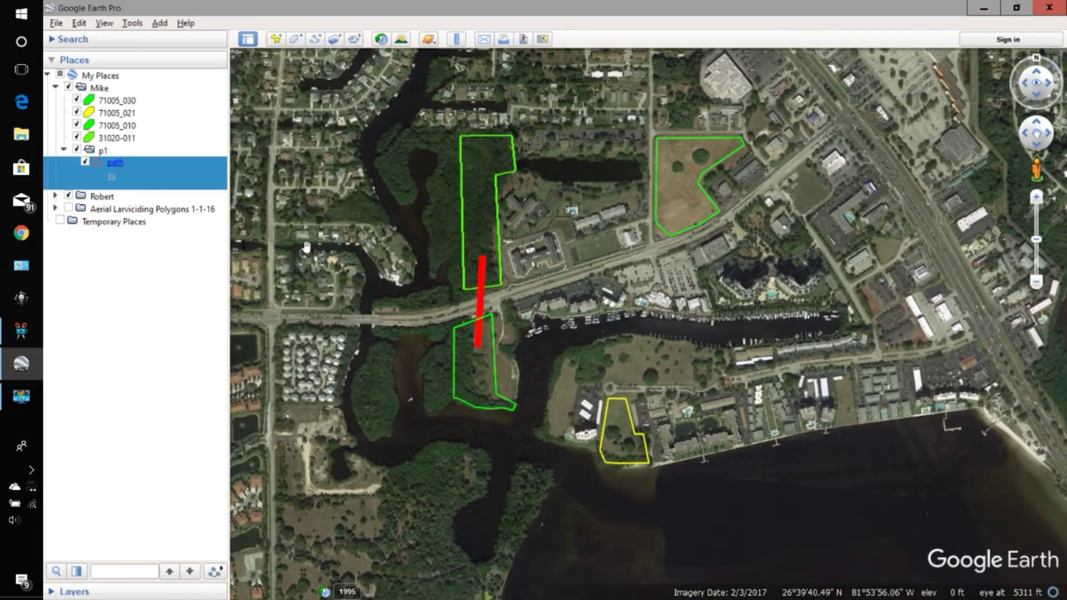
- Move parcel 31020-011 out of Mike into folder p1 beside the path
{"action": "right_click", "coordinate": [478, 177]}
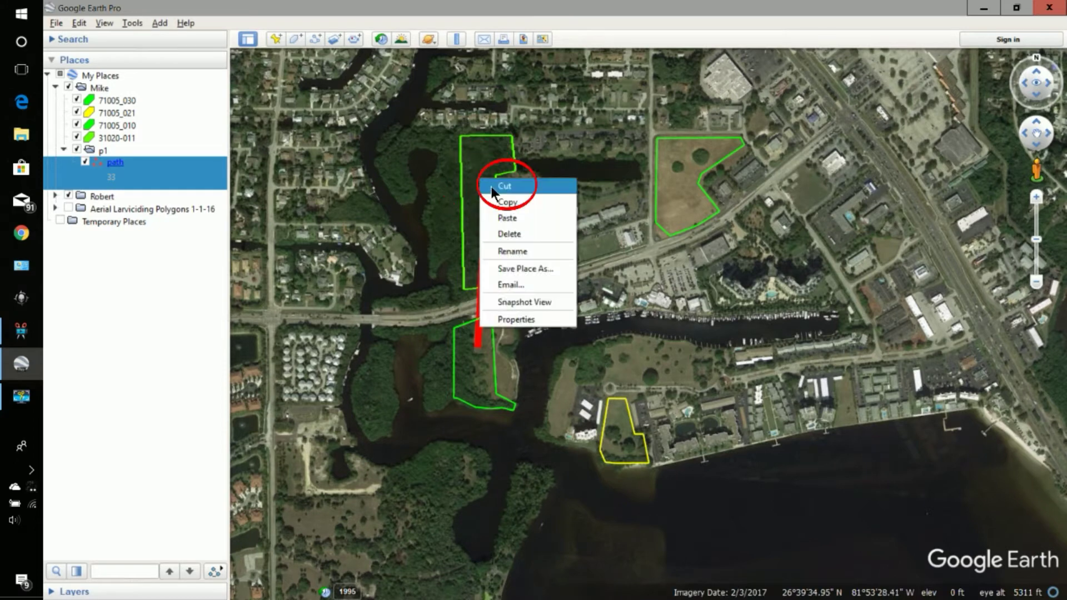
{"action": "left_click", "coordinate": [506, 181]}
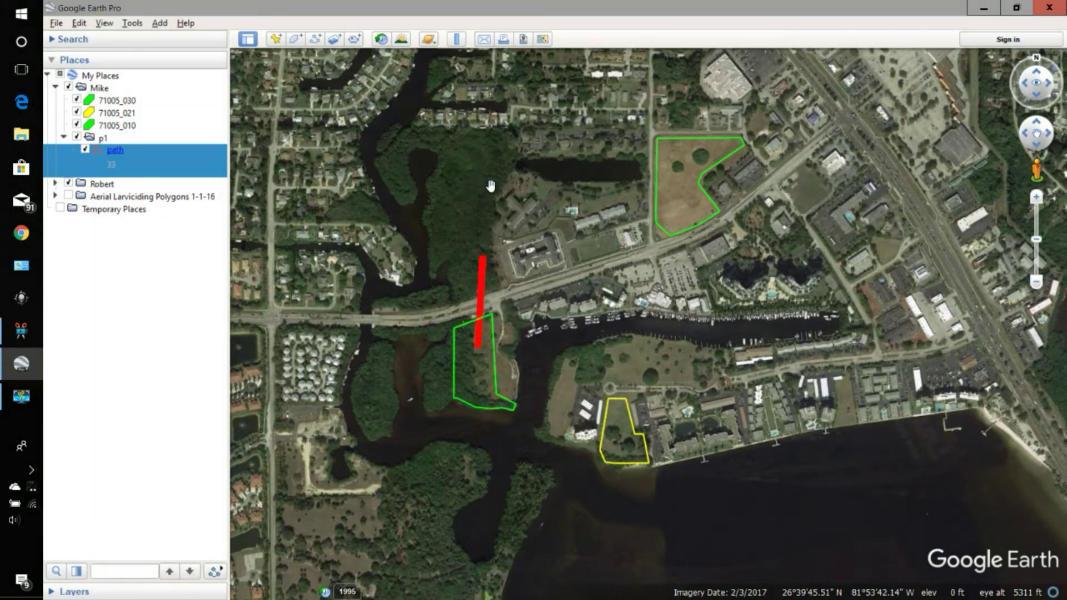
{"action": "right_click", "coordinate": [483, 291]}
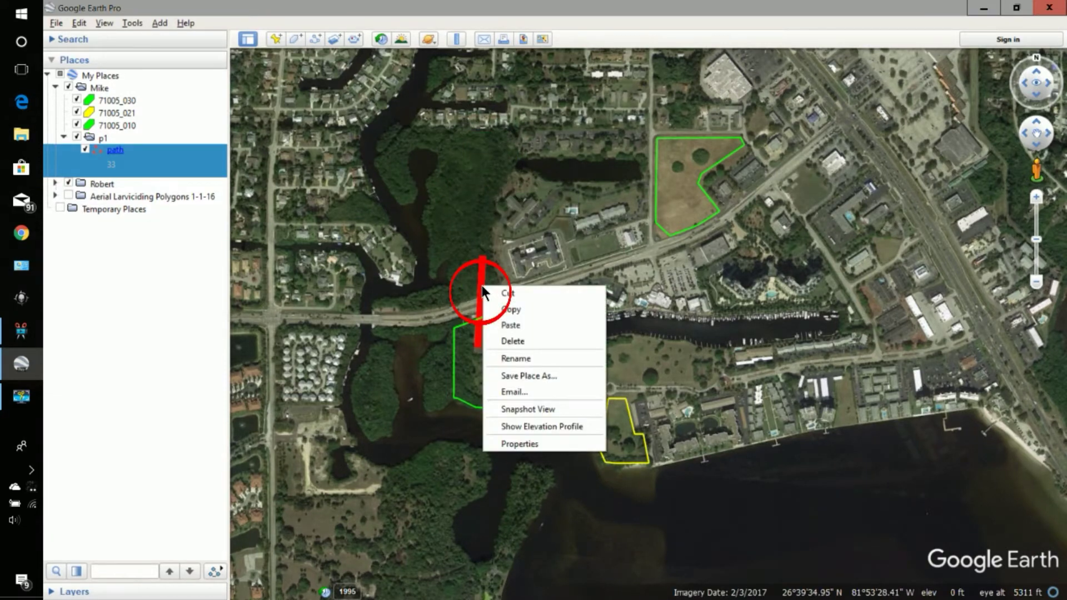
{"action": "left_click", "coordinate": [513, 327]}
- Move parcel 71005_010 into folder p1 as well, then collapse p1
{"action": "right_click", "coordinate": [474, 374]}
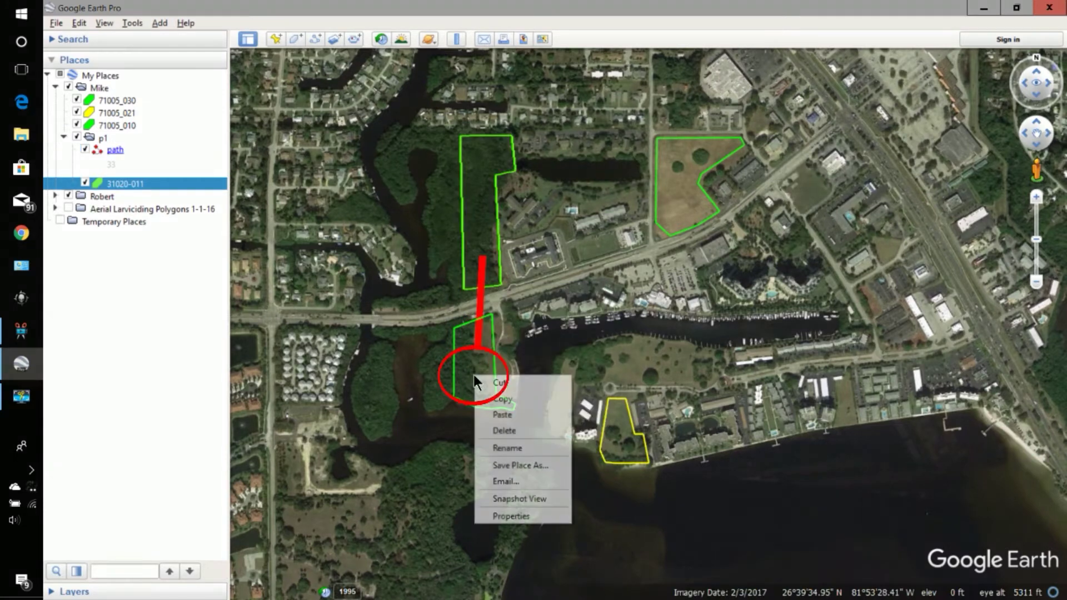
{"action": "left_click", "coordinate": [496, 383]}
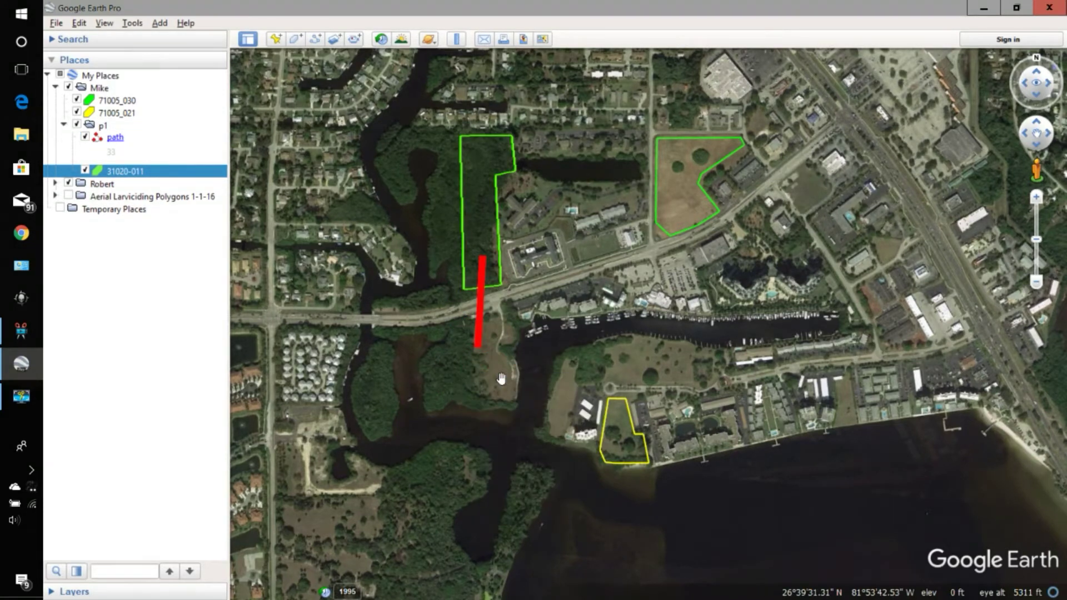
{"action": "right_click", "coordinate": [479, 305]}
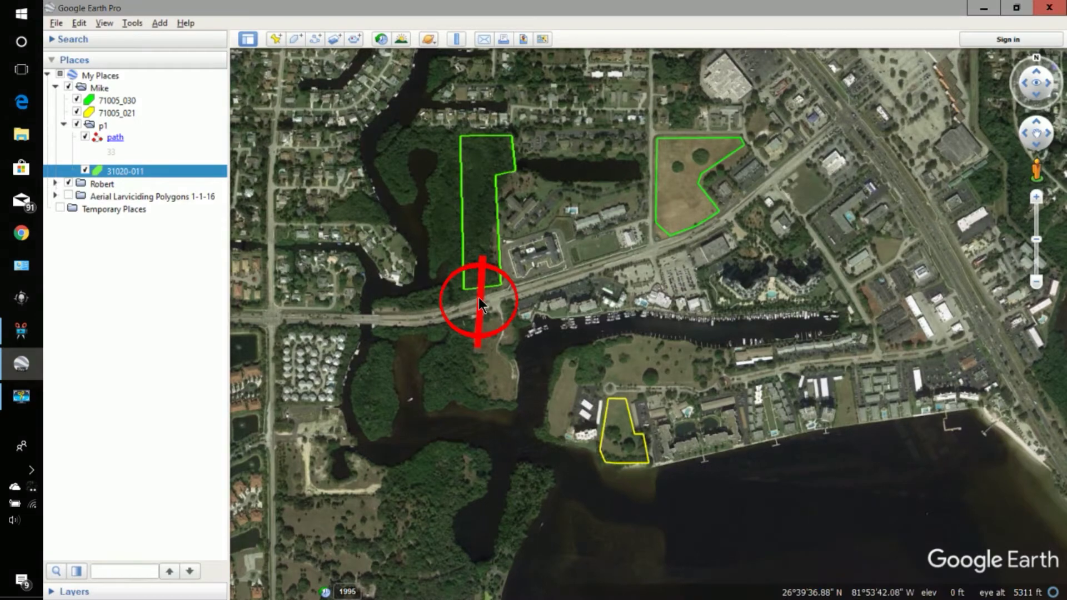
{"action": "left_click", "coordinate": [506, 337]}
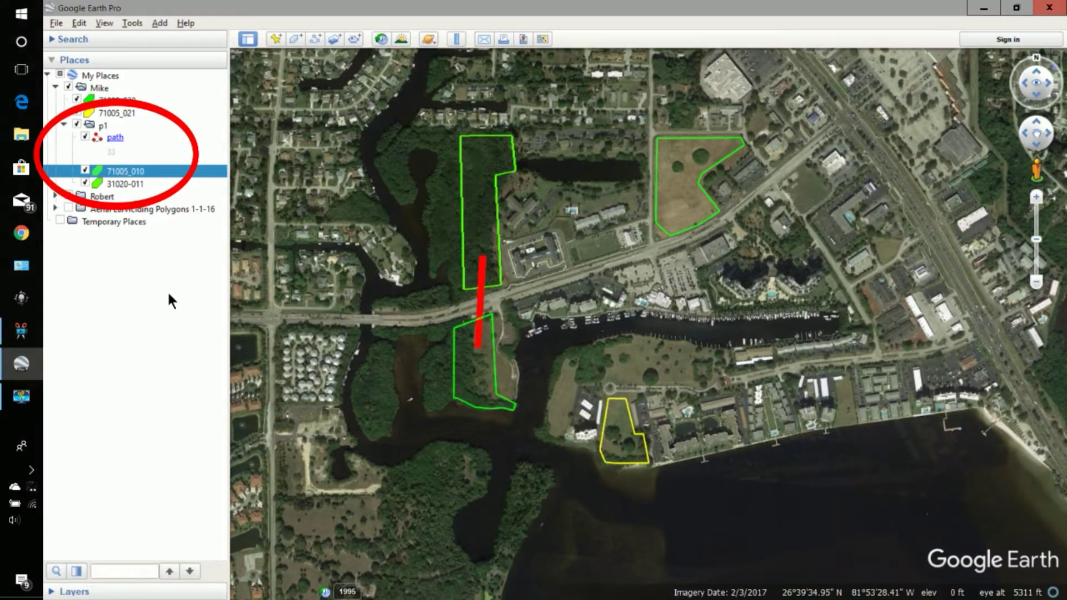
{"action": "left_click", "coordinate": [63, 124]}
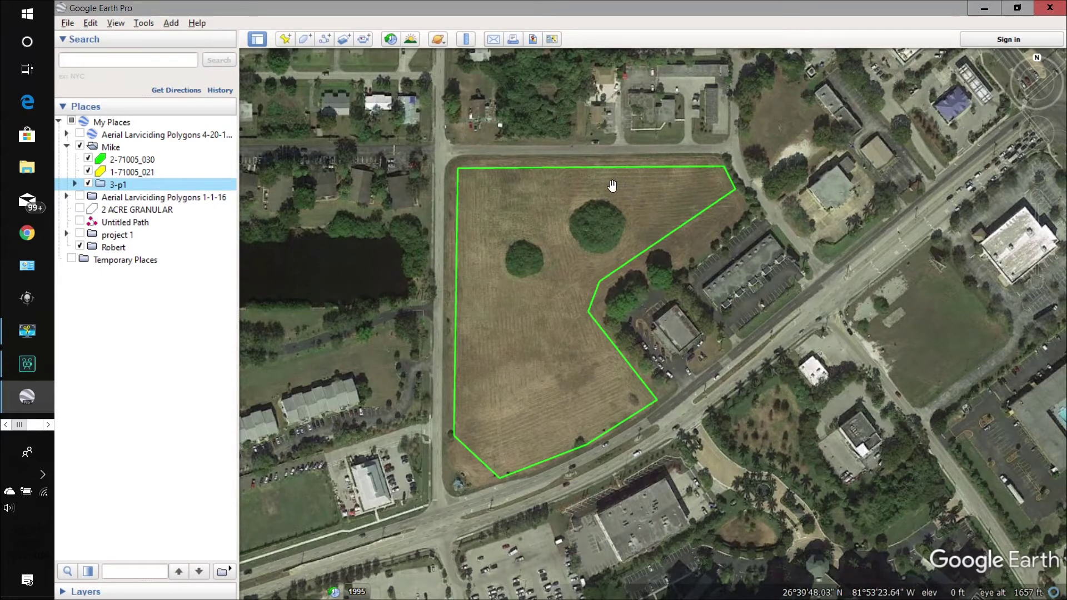
- Create another folder inside Mike named 2-p2
{"action": "right_click", "coordinate": [107, 145]}
{"action": "mouse_move", "coordinate": [139, 153]}
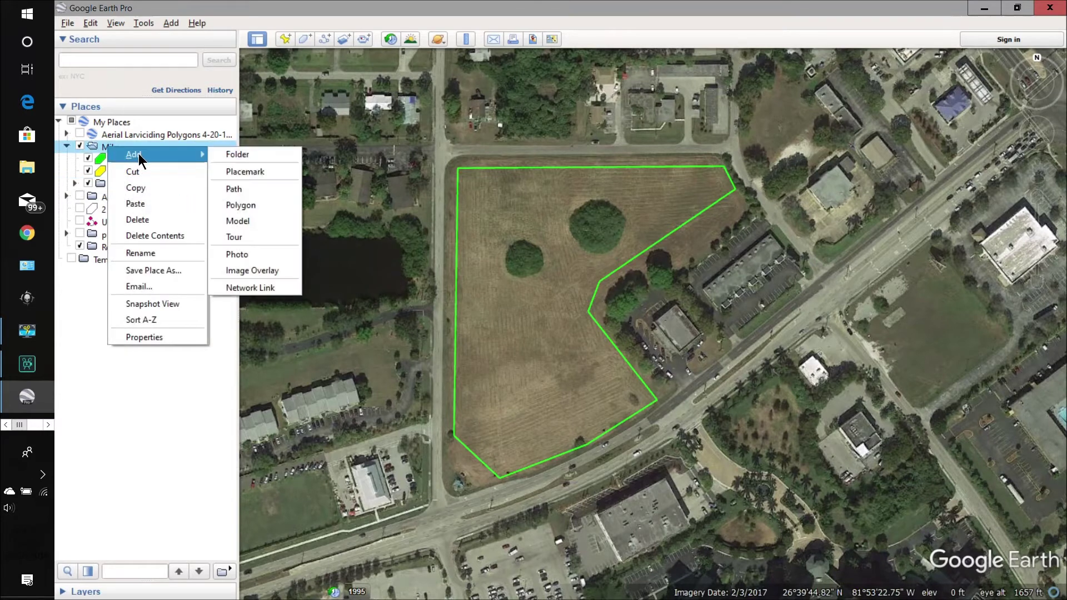
{"action": "left_click", "coordinate": [226, 158]}
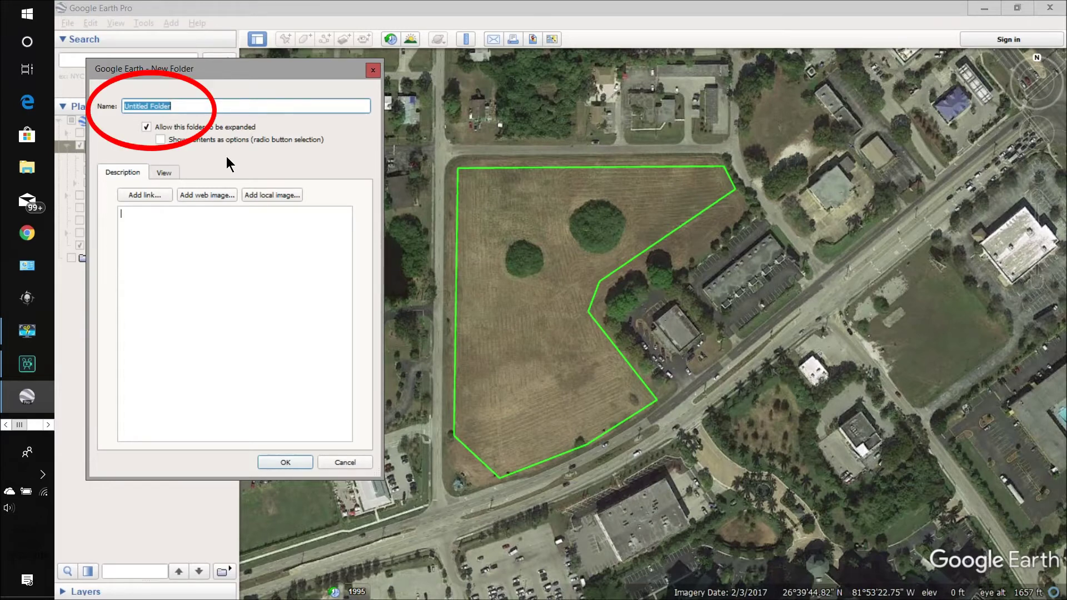
{"action": "type", "text": "2-"}
{"action": "type", "text": "p2"}
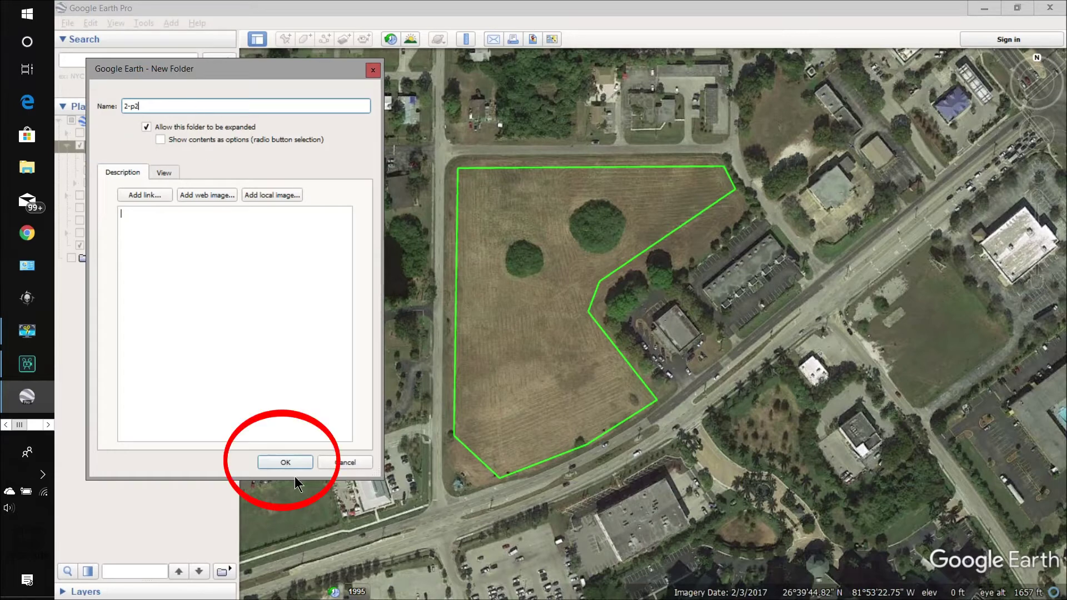
{"action": "left_click", "coordinate": [287, 463]}
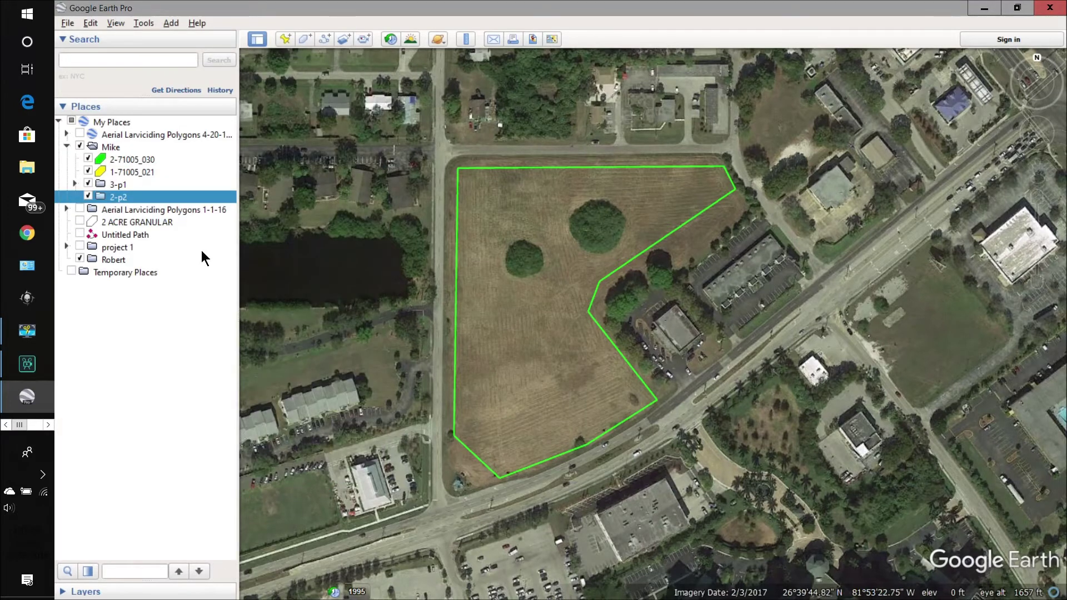
- Start a new polygon named xcl inside the 2-p2 folder
{"action": "right_click", "coordinate": [123, 199]}
{"action": "mouse_move", "coordinate": [152, 202]}
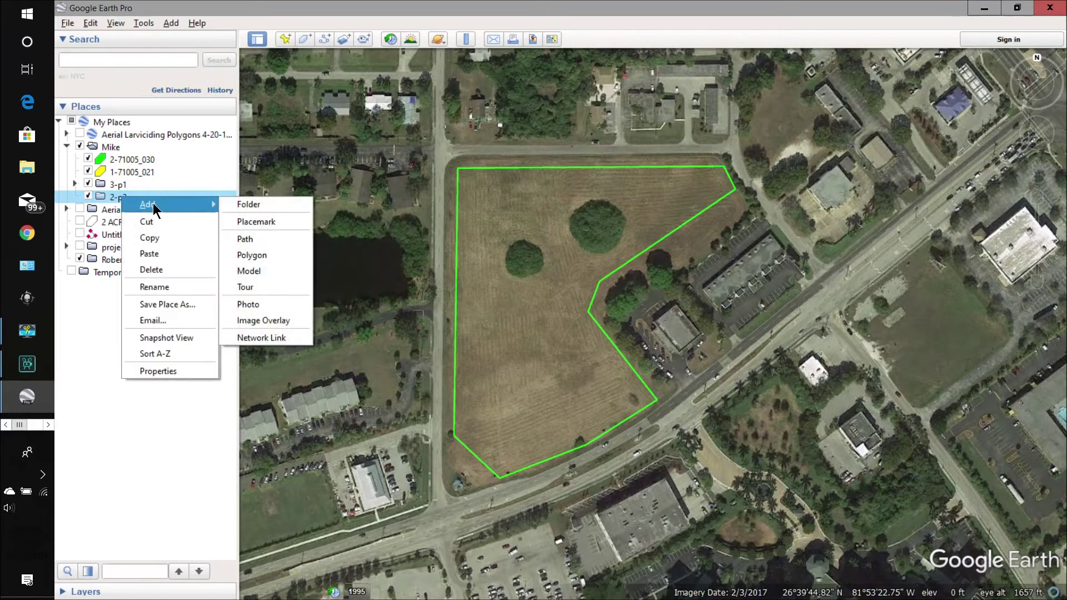
{"action": "left_click", "coordinate": [254, 256]}
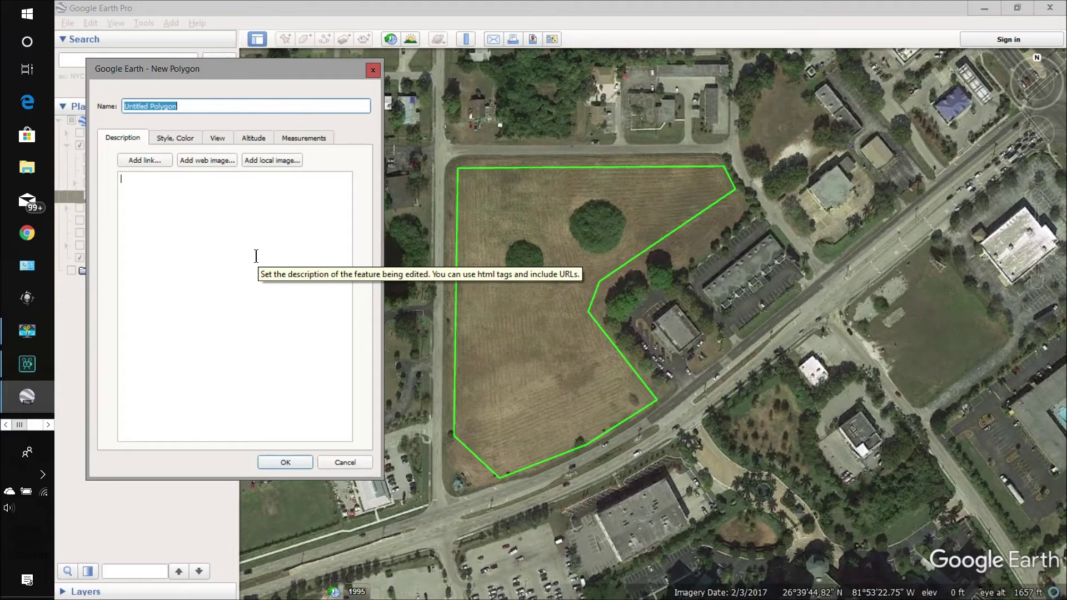
{"action": "type", "text": "xcl"}
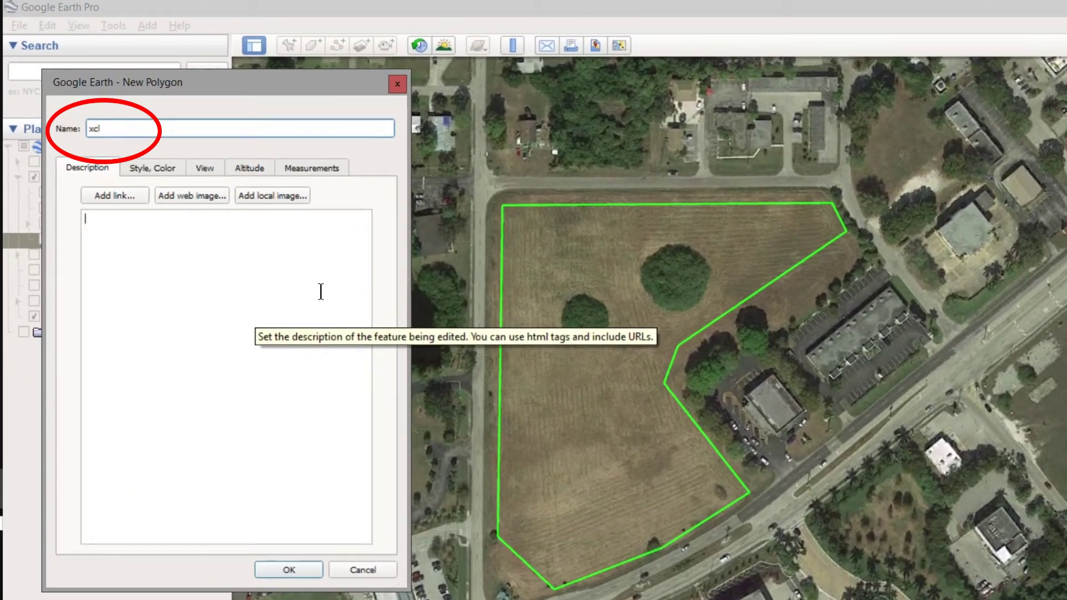
- Outline the two tree clumps with four corners, pull the right corner inward, and save
{"action": "left_click", "coordinate": [524, 316]}
{"action": "left_click", "coordinate": [572, 384]}
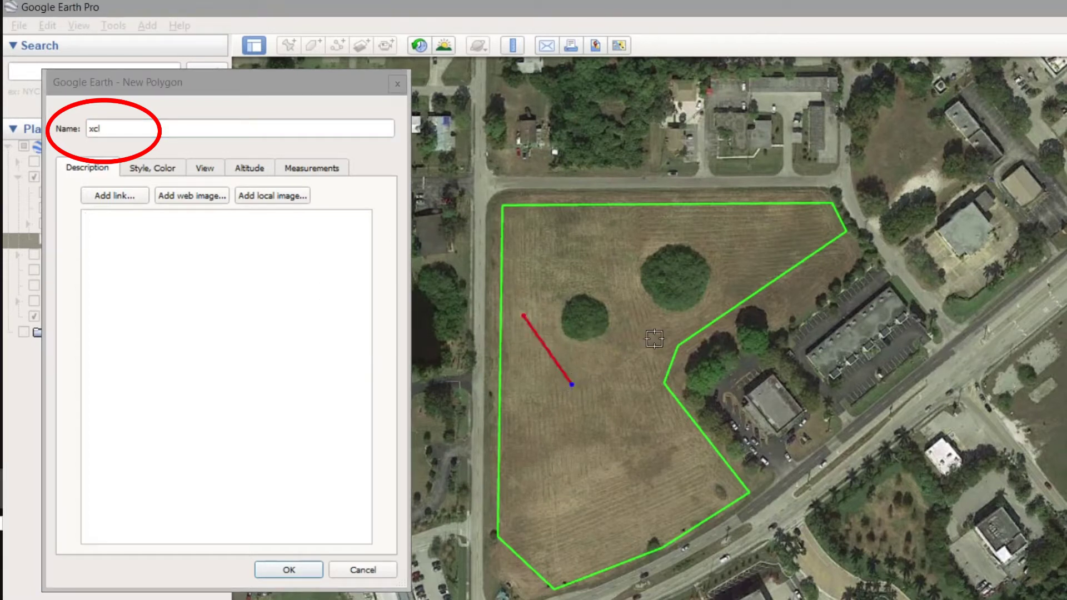
{"action": "left_click", "coordinate": [747, 275]}
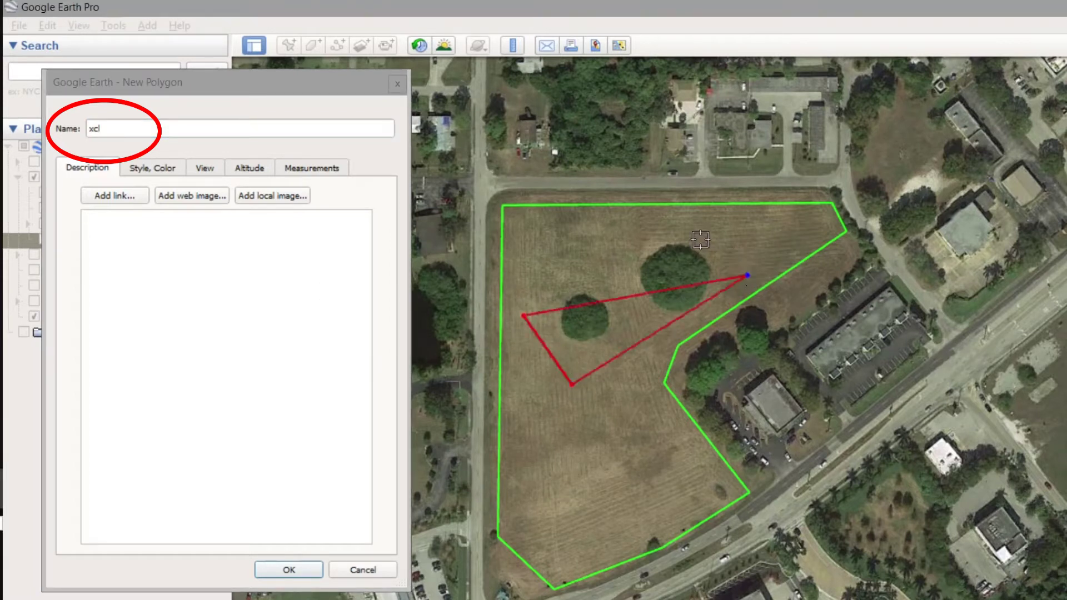
{"action": "left_click", "coordinate": [684, 218]}
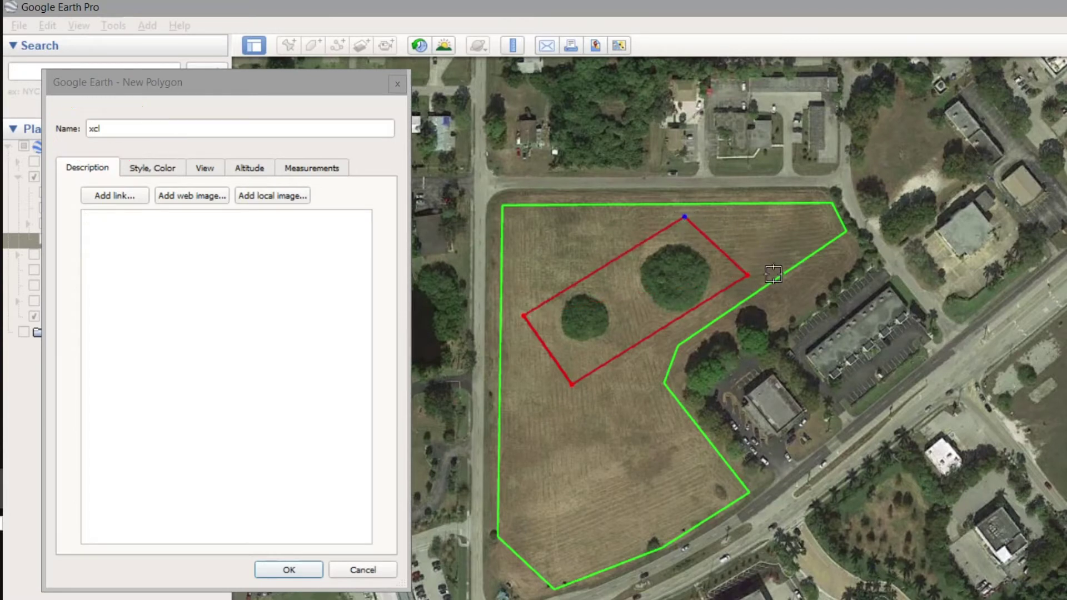
{"action": "left_click_drag", "start_coordinate": [748, 281], "coordinate": [728, 280]}
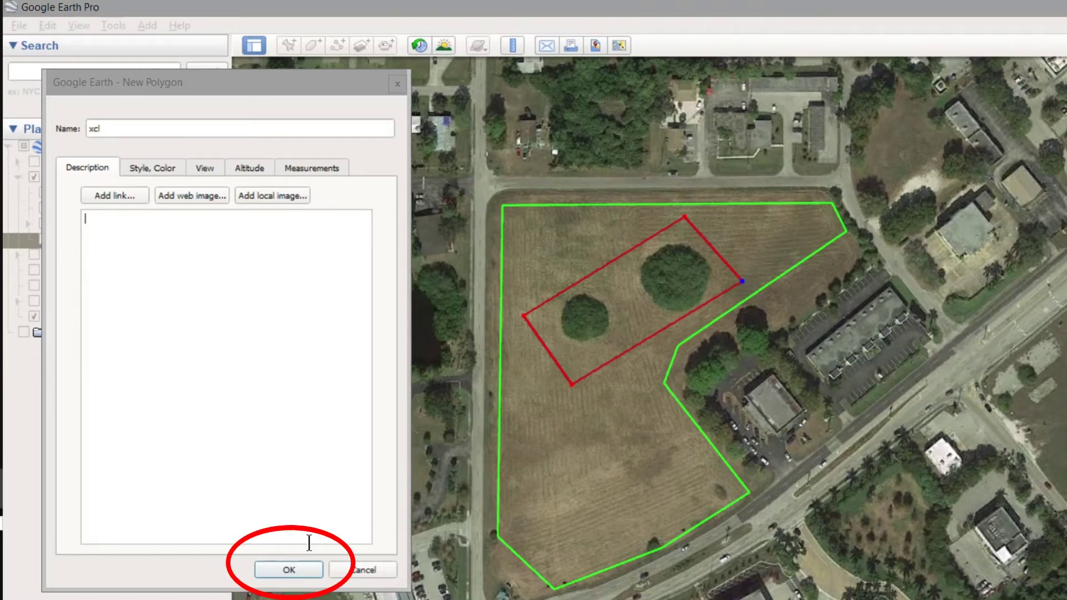
{"action": "left_click", "coordinate": [288, 569]}
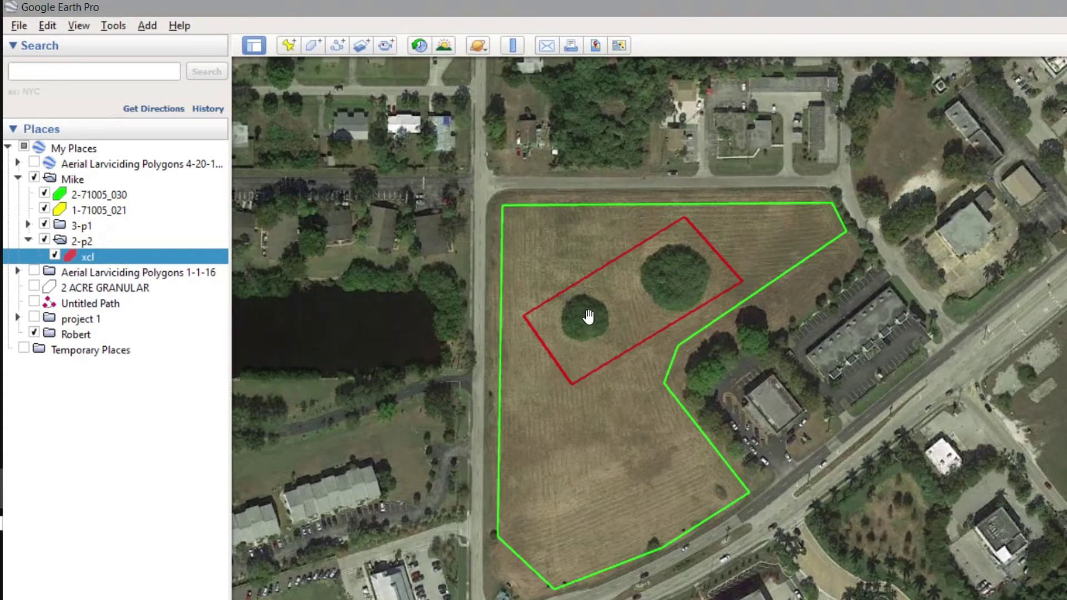
- Move green parcel 2-71005_030 into the 2-p2 folder beside xcl, then collapse 2-p2
{"action": "right_click", "coordinate": [543, 240]}
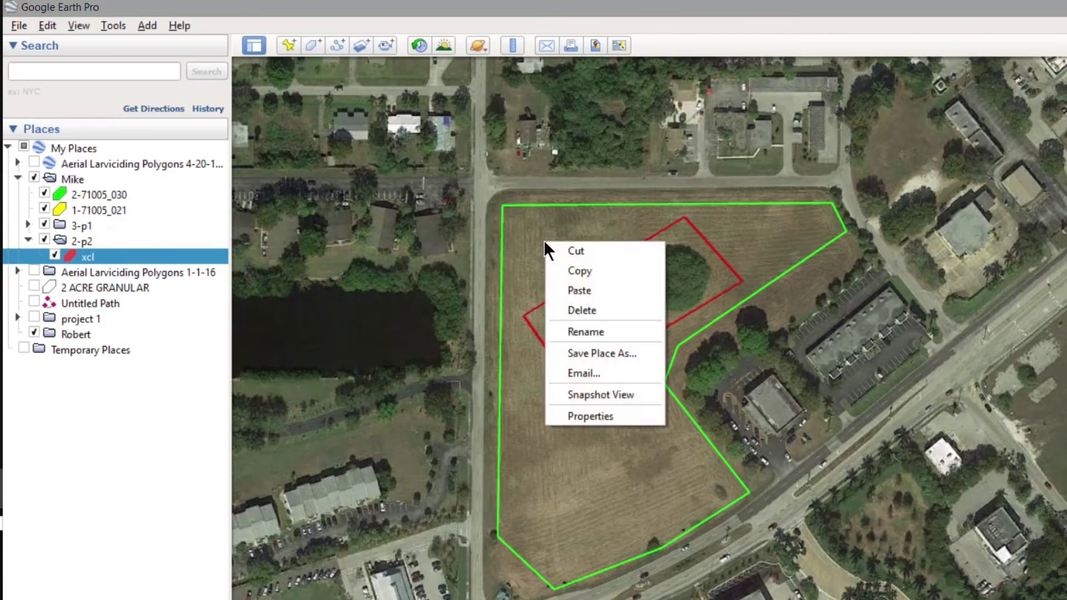
{"action": "left_click", "coordinate": [572, 243]}
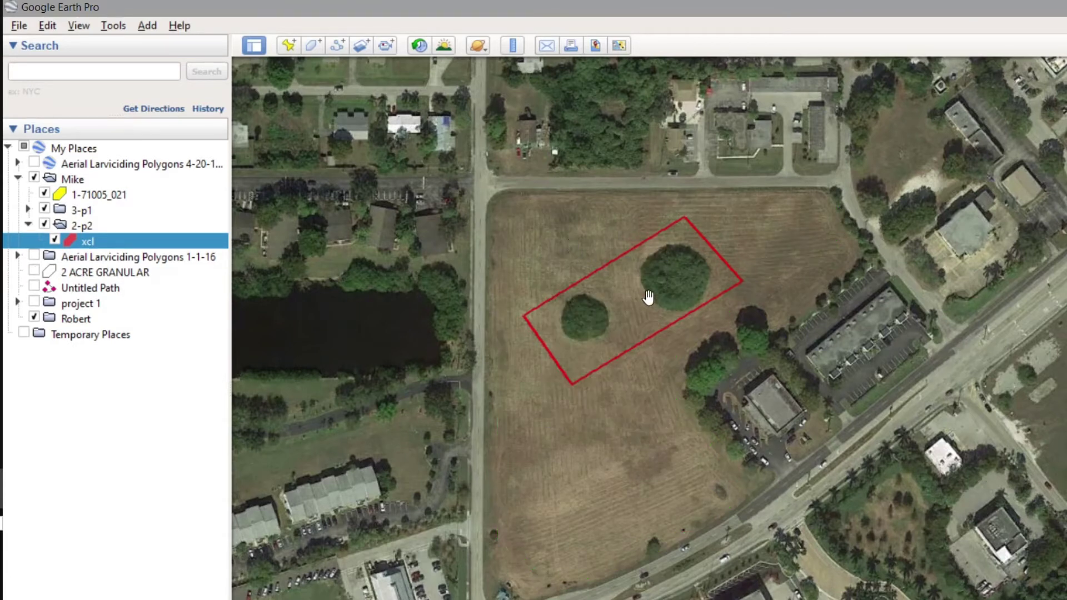
{"action": "right_click", "coordinate": [626, 305]}
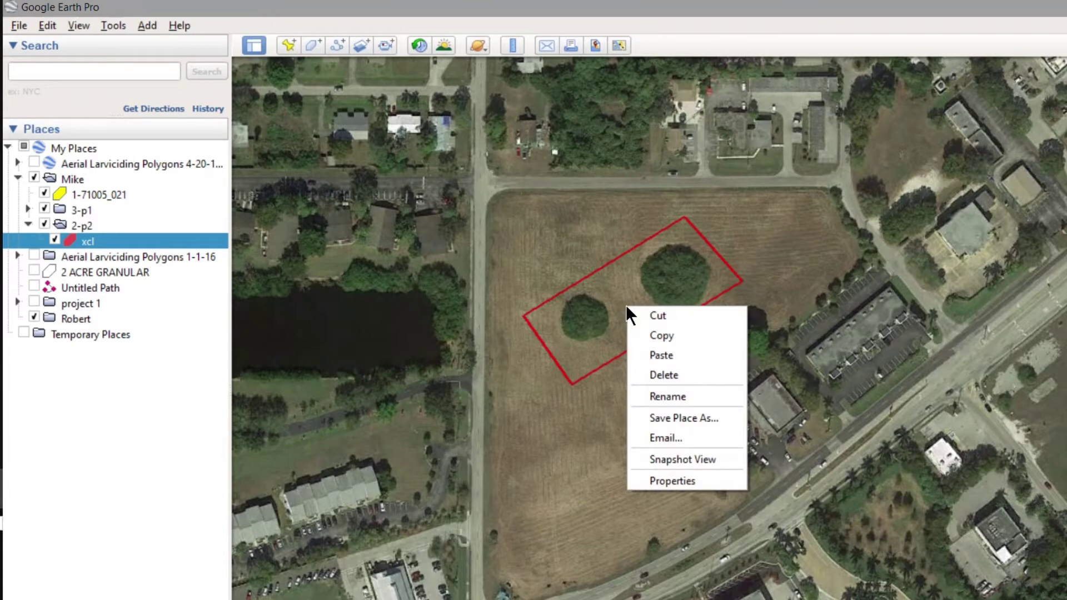
{"action": "left_click", "coordinate": [669, 354]}
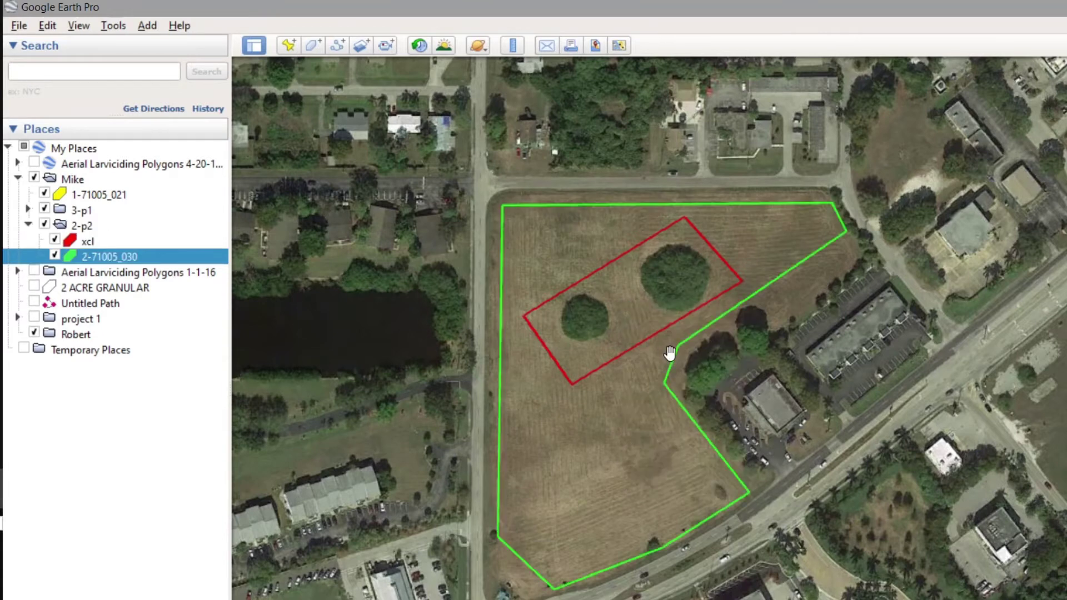
{"action": "left_click", "coordinate": [27, 224]}
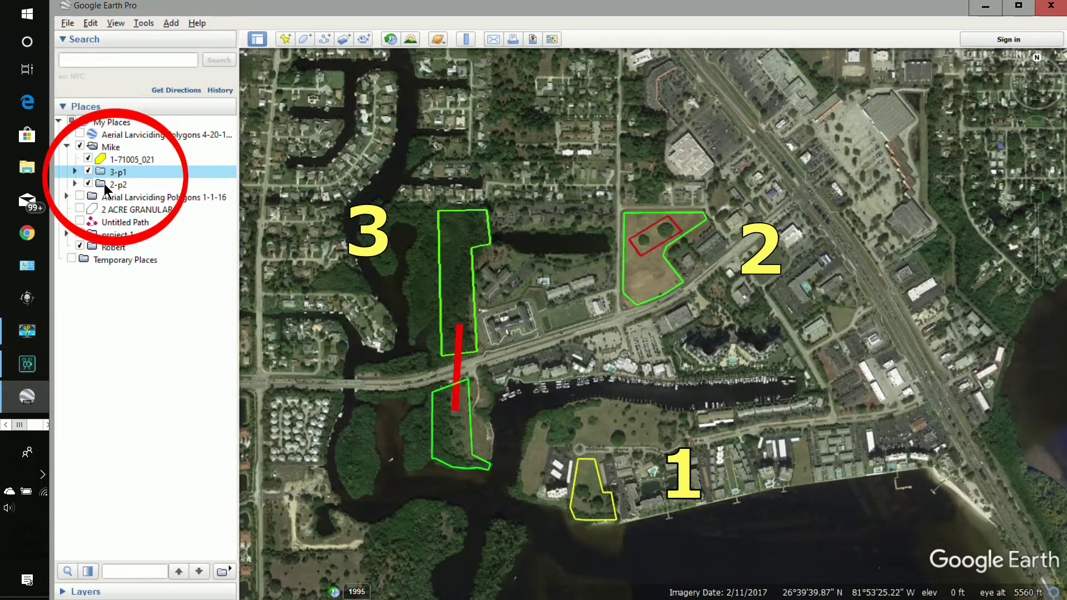
- Drag the 2-p2 folder above 3-p1 within the Mike folder
{"action": "left_click_drag", "start_coordinate": [105, 184], "coordinate": [113, 166]}
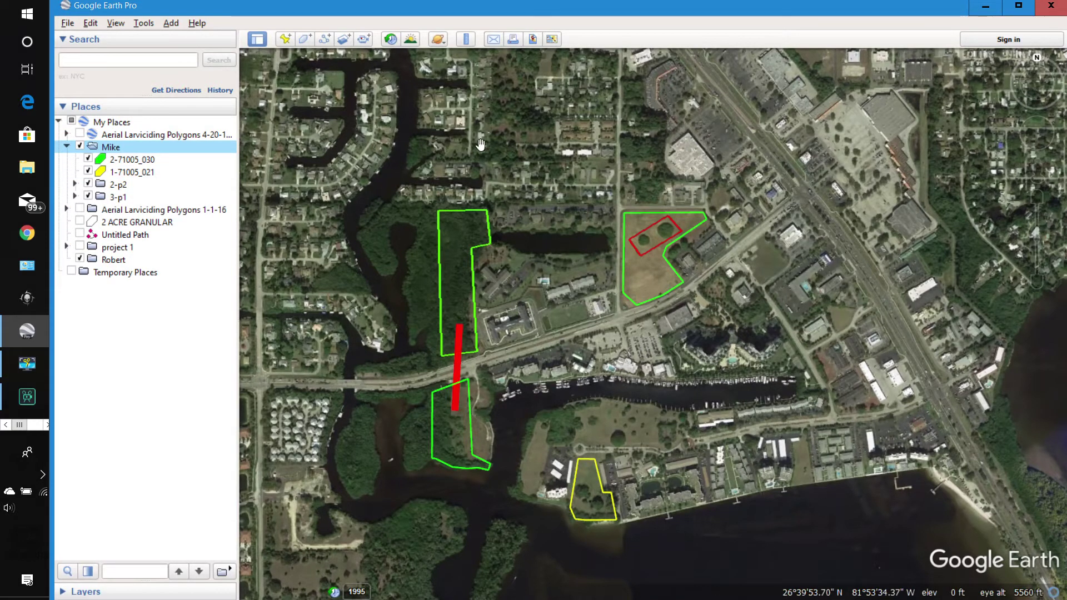
- Save the Mike folder as Mike.kmz on the AGNAV (E:) drive
{"action": "right_click", "coordinate": [107, 152]}
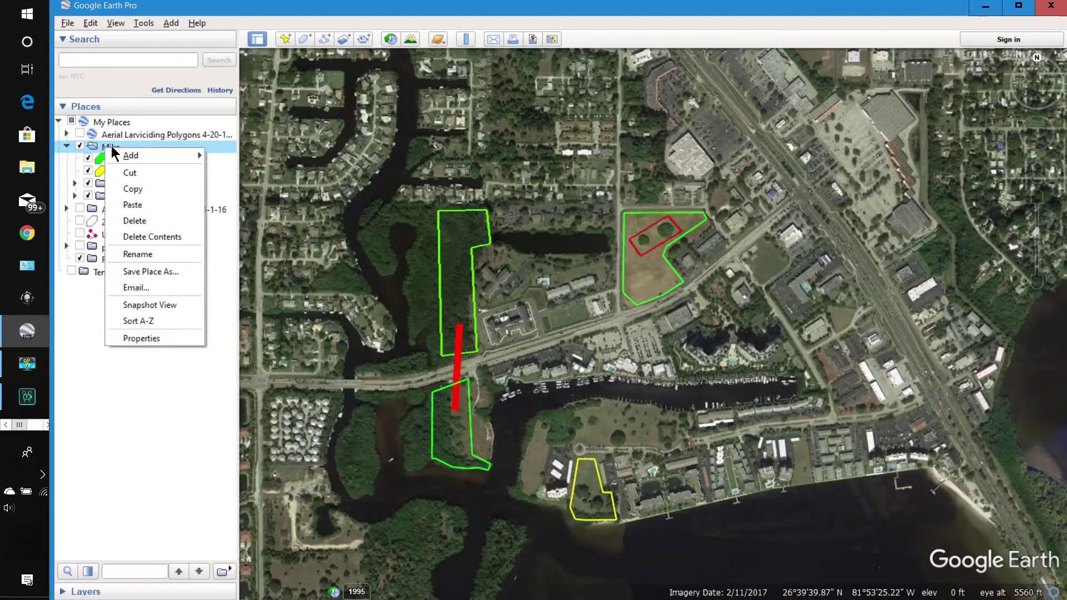
{"action": "left_click", "coordinate": [136, 271]}
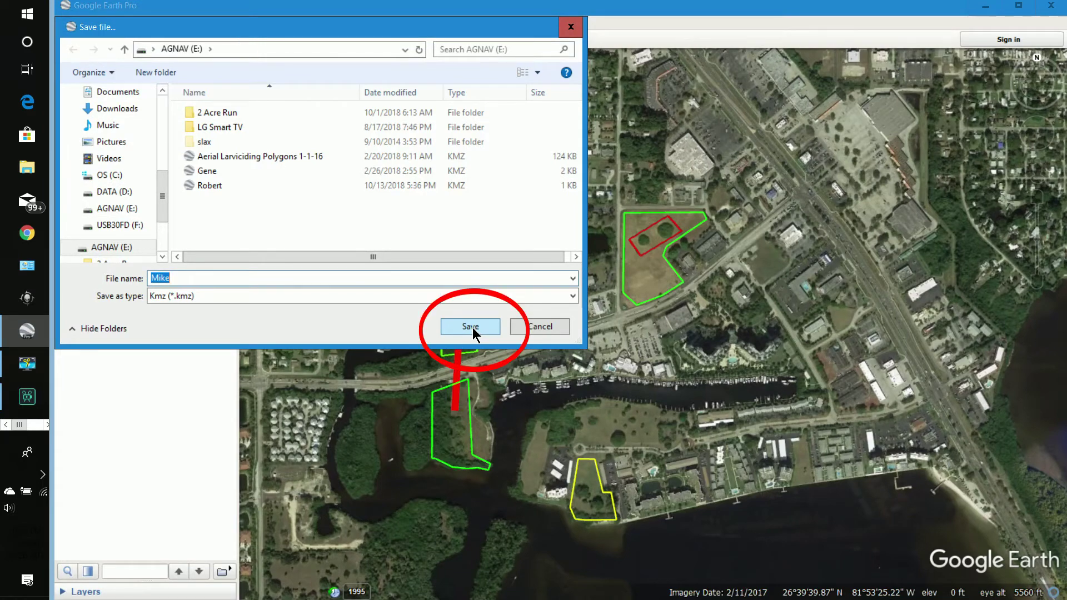
{"action": "left_click", "coordinate": [470, 326]}
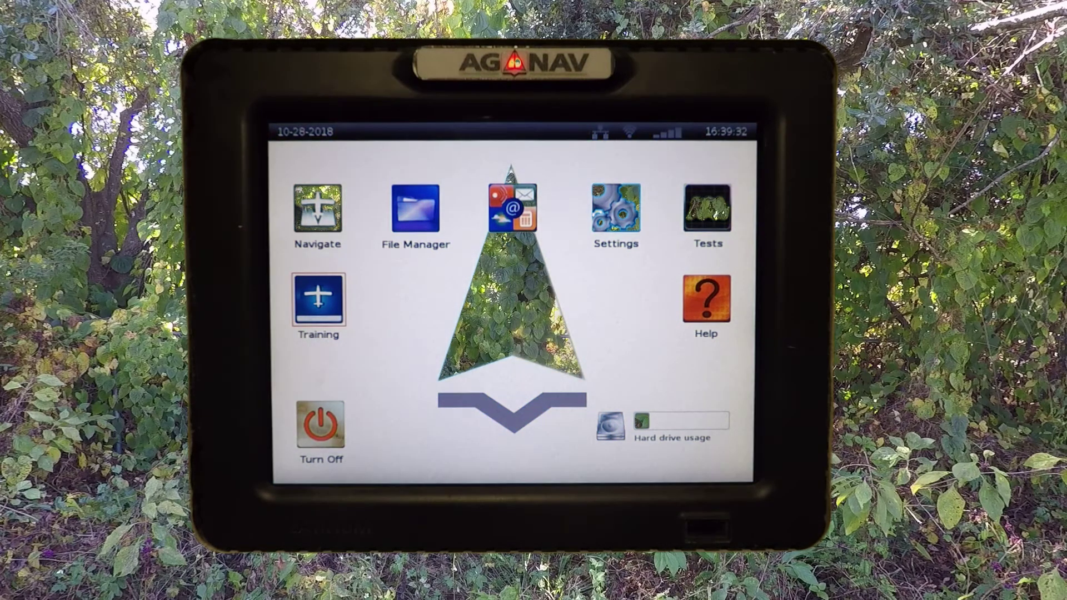
- Open the File Manager from the AG-NAV Platinum main menu
{"action": "left_click", "coordinate": [317, 209]}
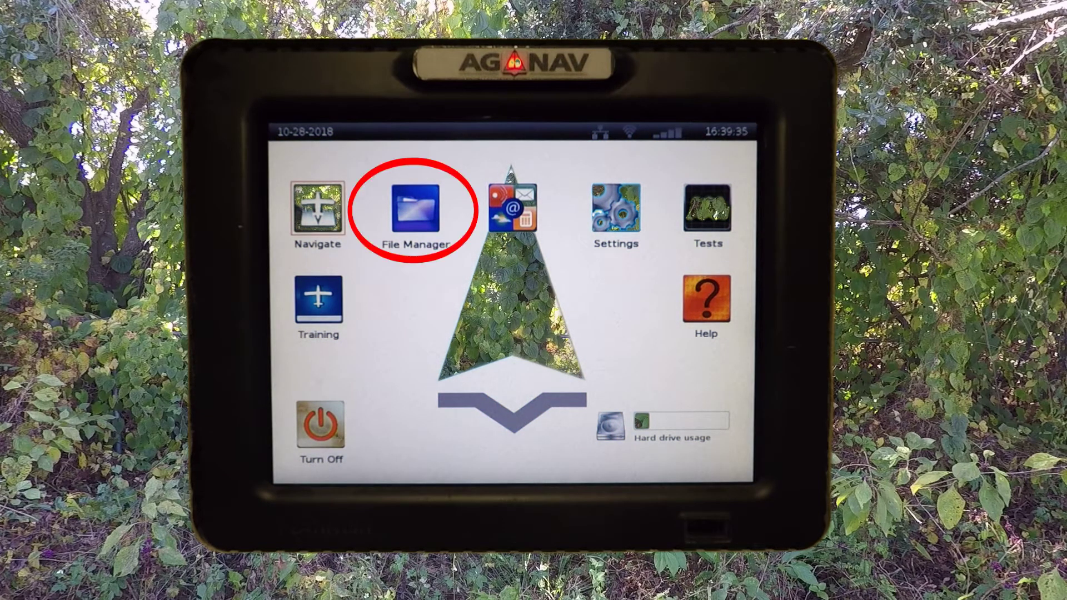
{"action": "left_click", "coordinate": [415, 208]}
{"action": "left_click", "coordinate": [415, 209]}
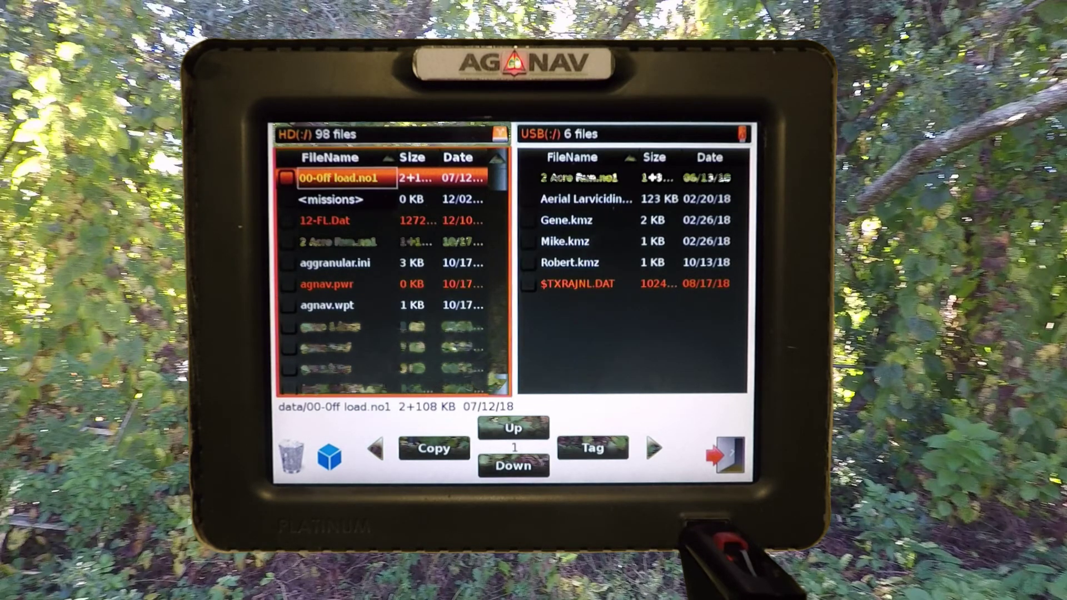
- Copy Mike.kmz and Robert.kmz from USB to the hard drive, then return to the main menu
{"action": "left_click", "coordinate": [564, 240]}
{"action": "left_click", "coordinate": [542, 245]}
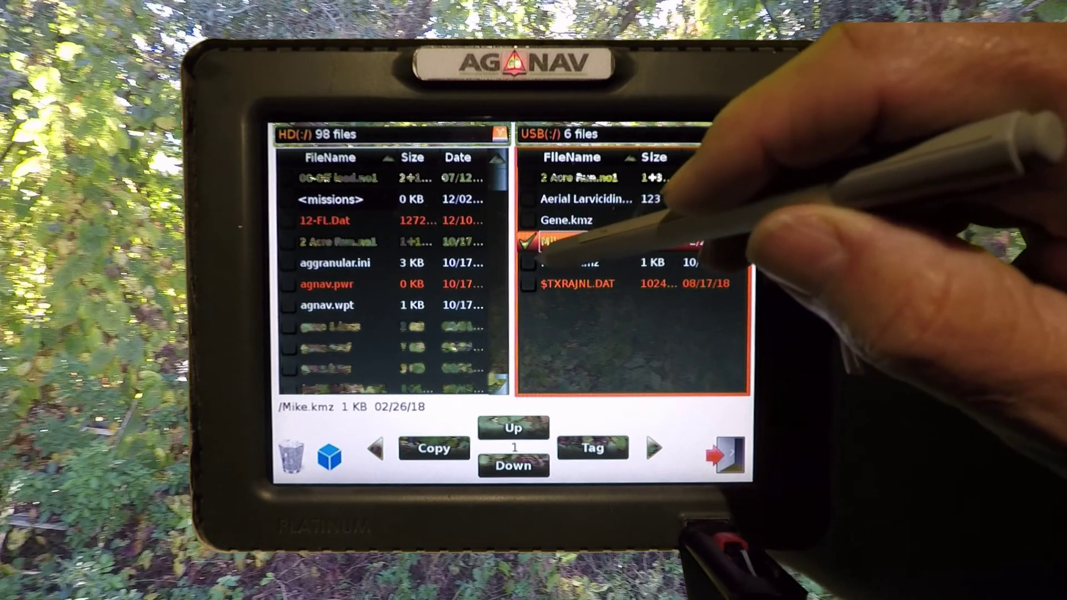
{"action": "left_click", "coordinate": [528, 262]}
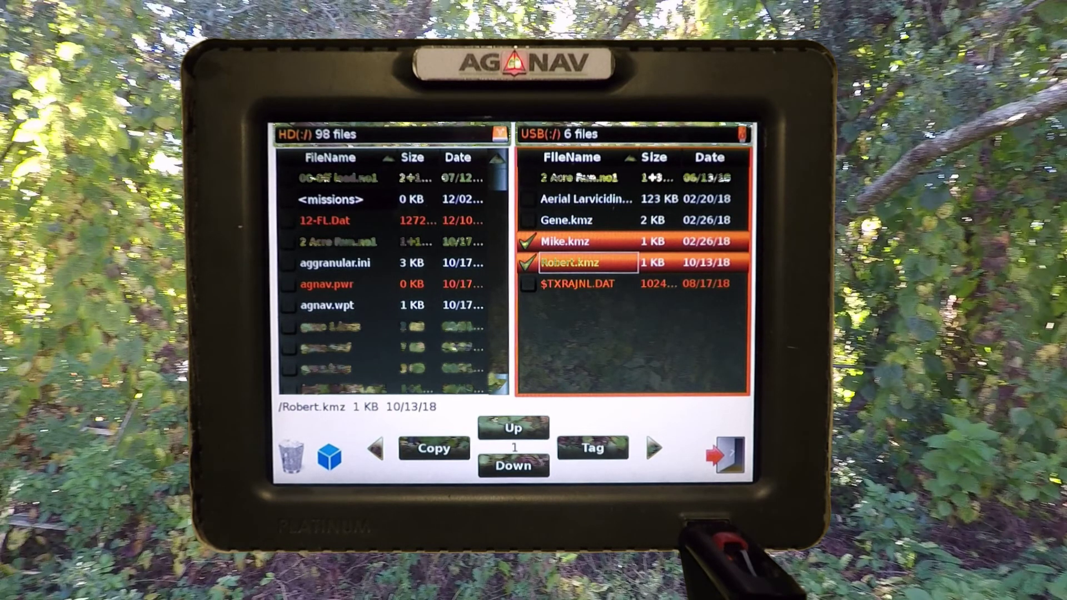
{"action": "left_click", "coordinate": [433, 448]}
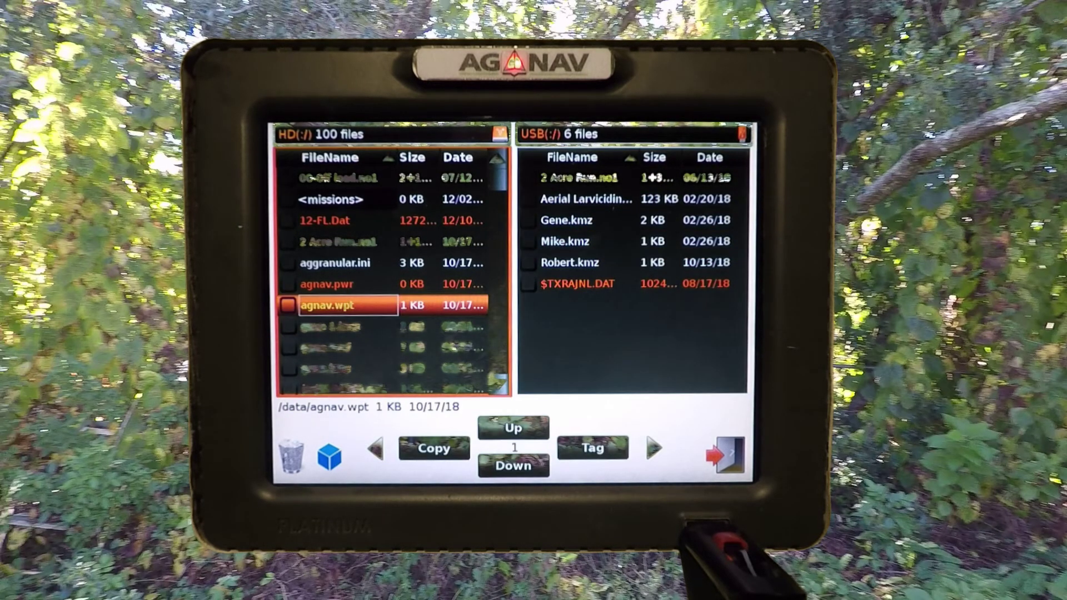
{"action": "key", "text": "Down"}
{"action": "key", "text": "Down"}
{"action": "key", "text": "Down"}
{"action": "key", "text": "Down"}
{"action": "key", "text": "Down"}
{"action": "key", "text": "Down"}
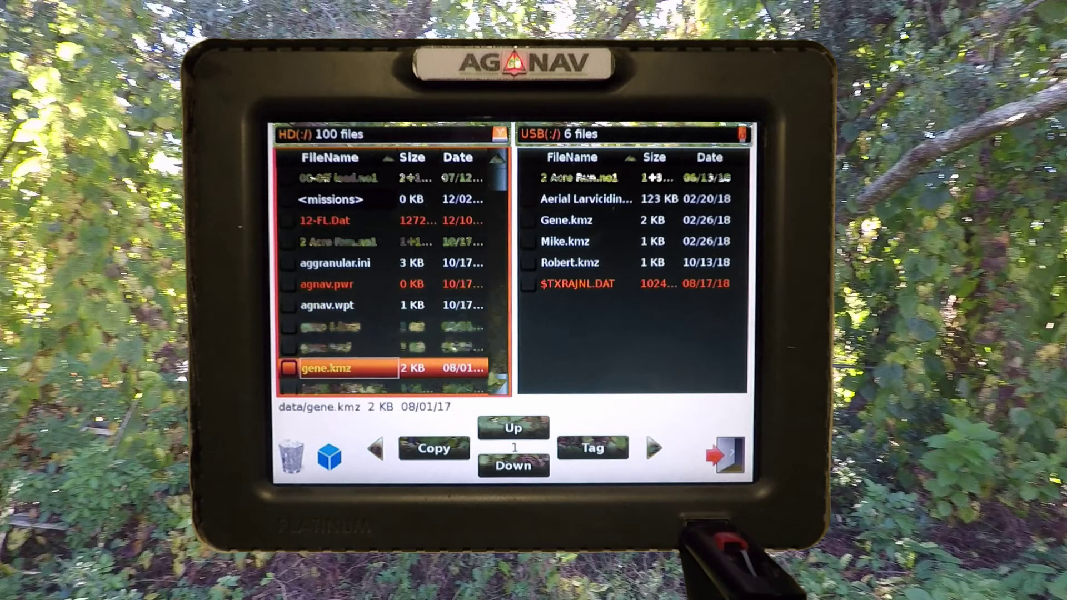
{"action": "key", "text": "Down"}
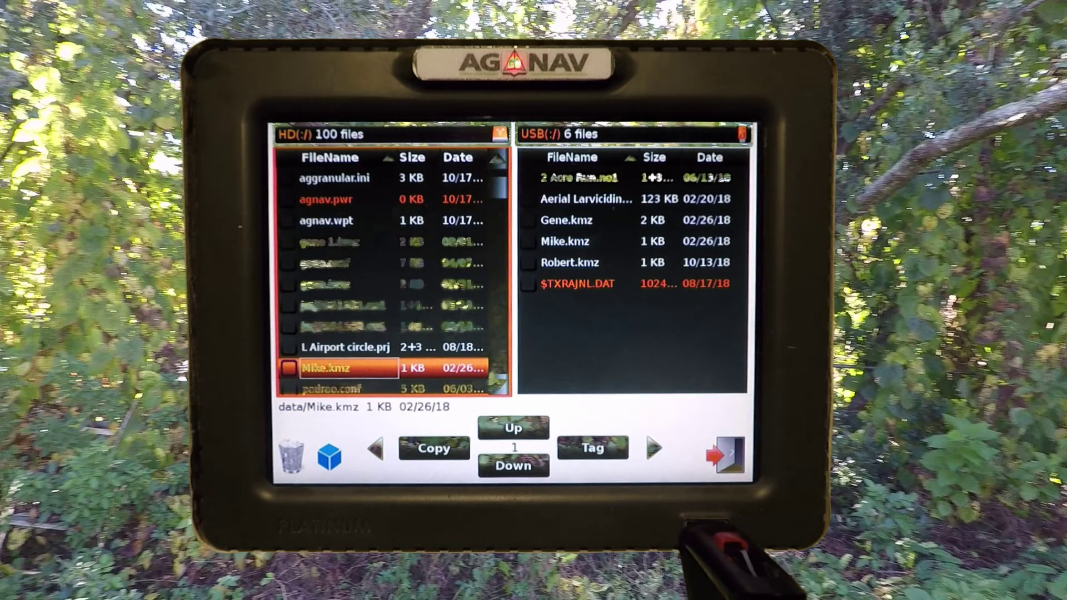
{"action": "key", "text": "Down"}
{"action": "key", "text": "Down"}
{"action": "key", "text": "Down"}
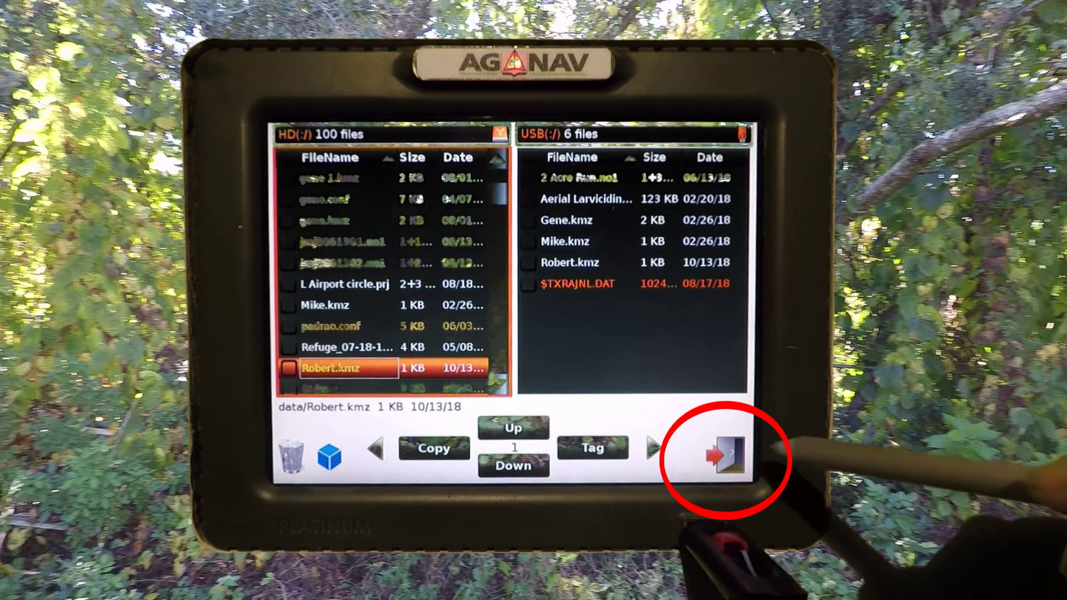
{"action": "left_click", "coordinate": [725, 453]}
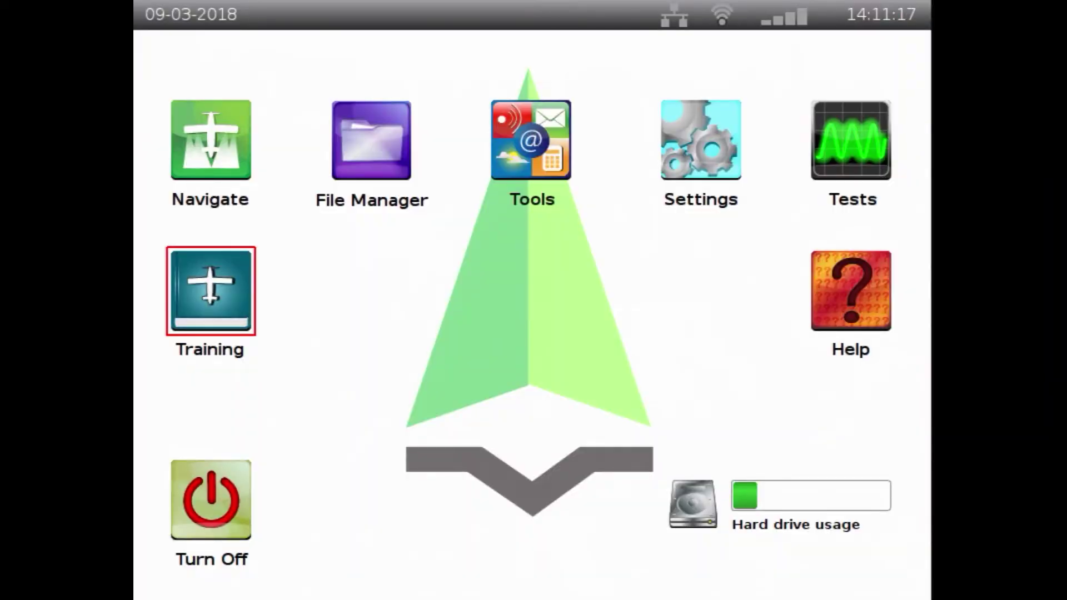
- Load Mike.kmz as an old-area job from Training > Application > Old Area and start guidance
{"action": "key", "text": "Return"}
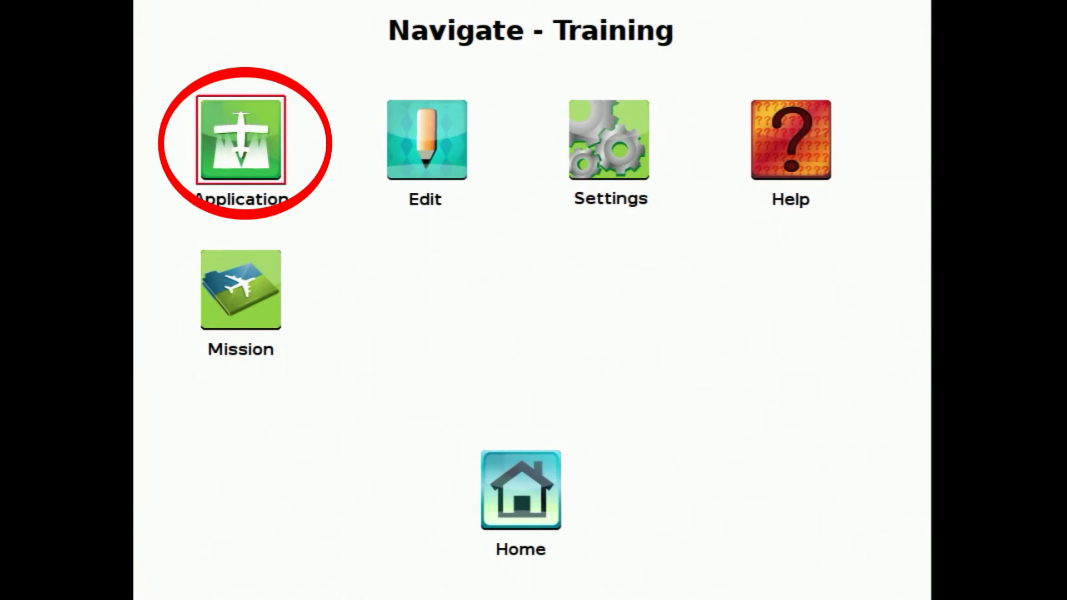
{"action": "key", "text": "Return"}
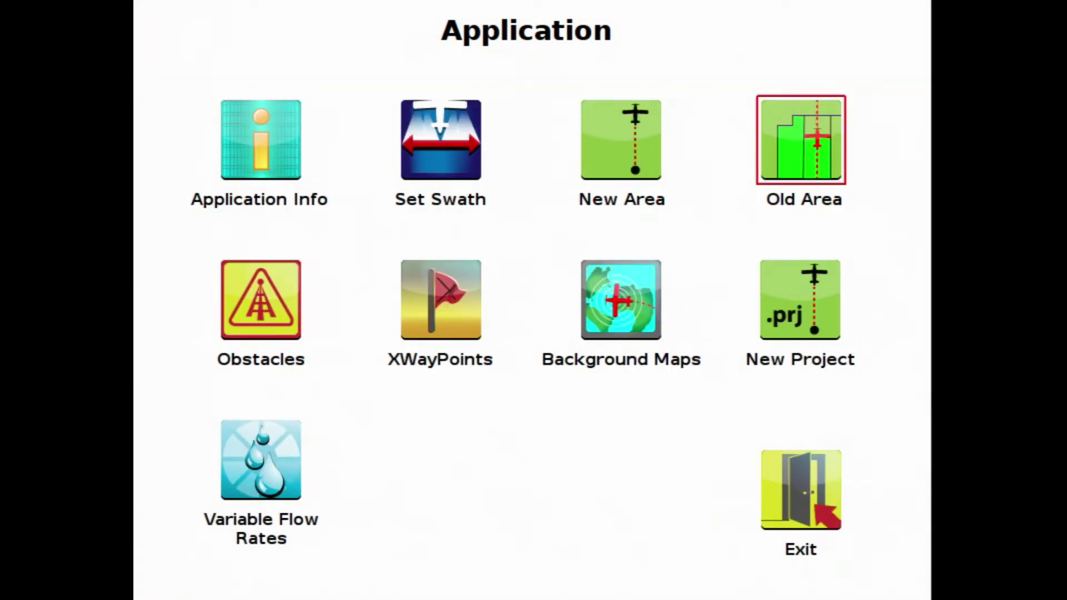
{"action": "key", "text": "Return"}
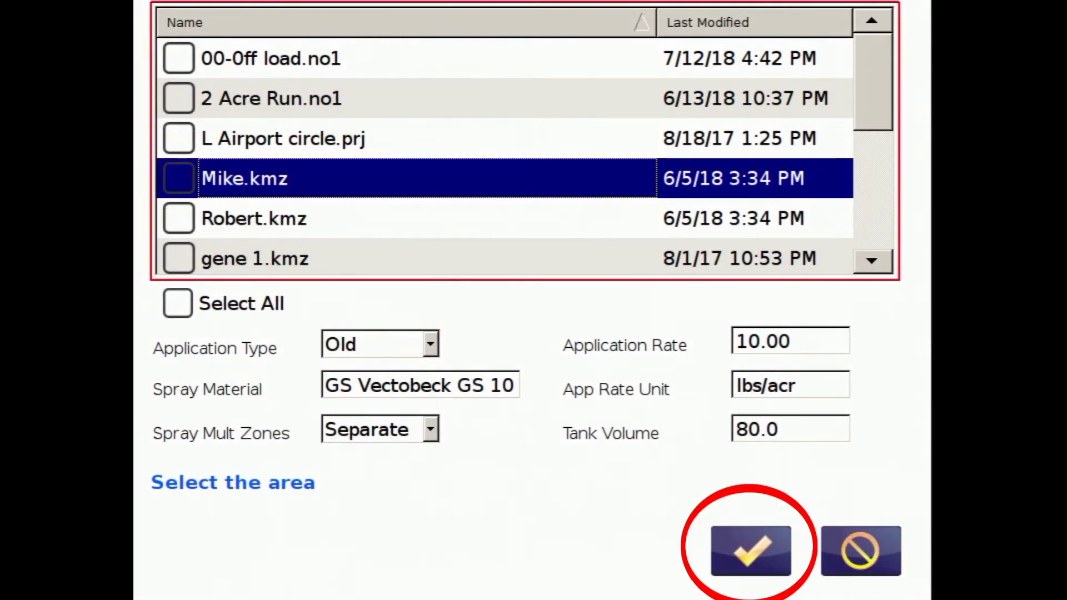
{"action": "key", "text": "Return"}
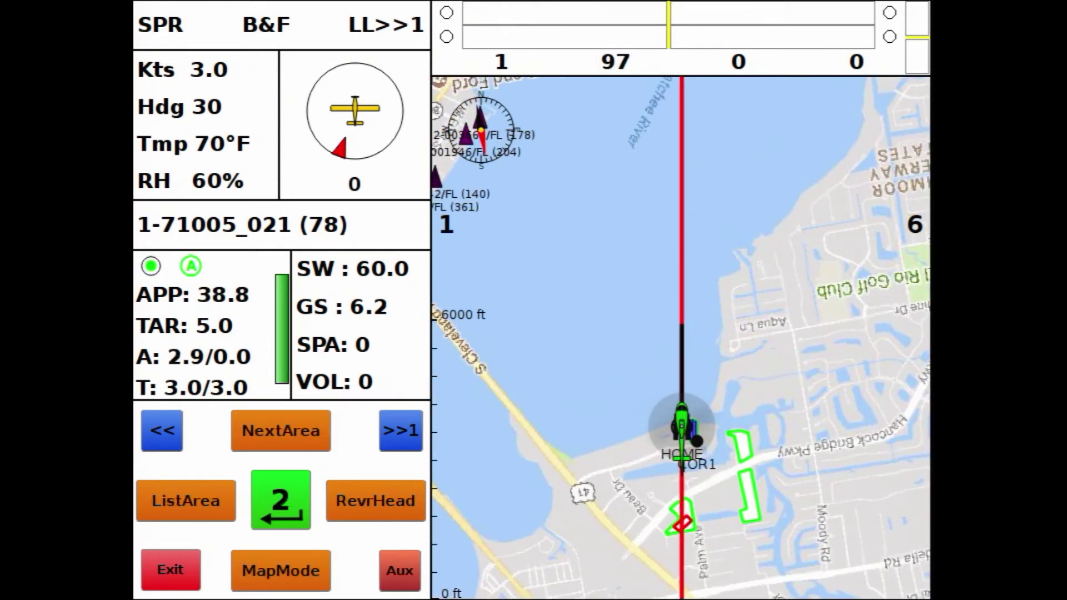
- Step through the next spray areas and switch the guidance display to map mode
{"action": "left_click", "coordinate": [281, 430]}
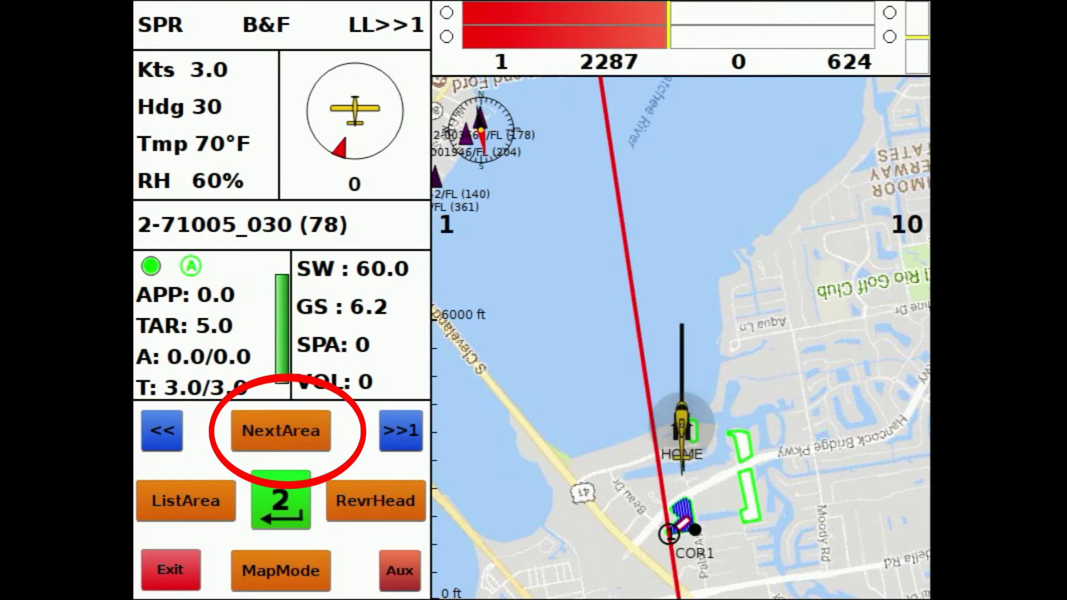
{"action": "left_click", "coordinate": [280, 430]}
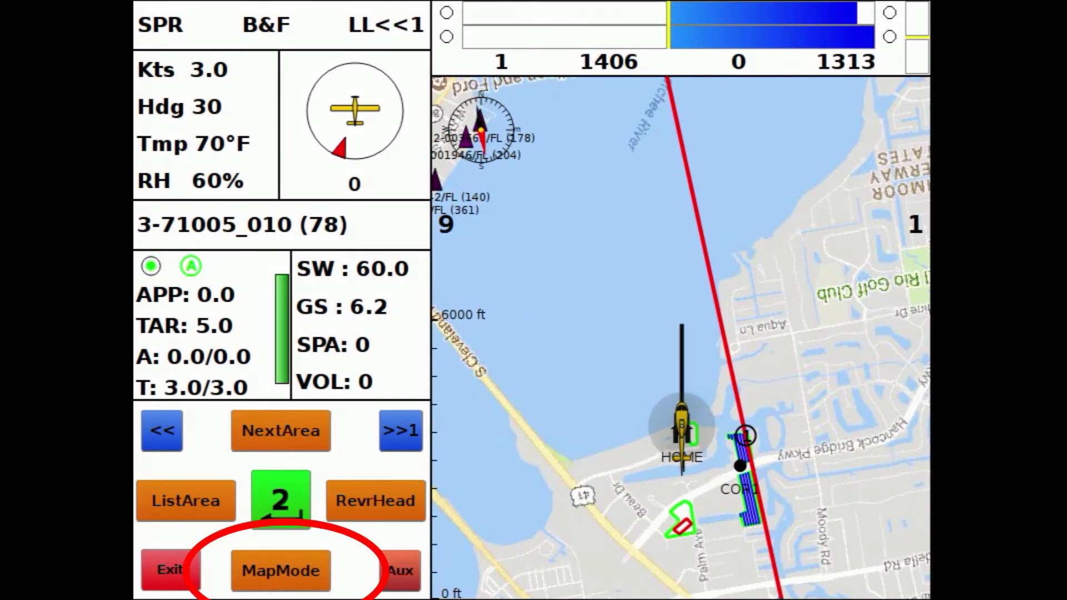
{"action": "left_click", "coordinate": [281, 571]}
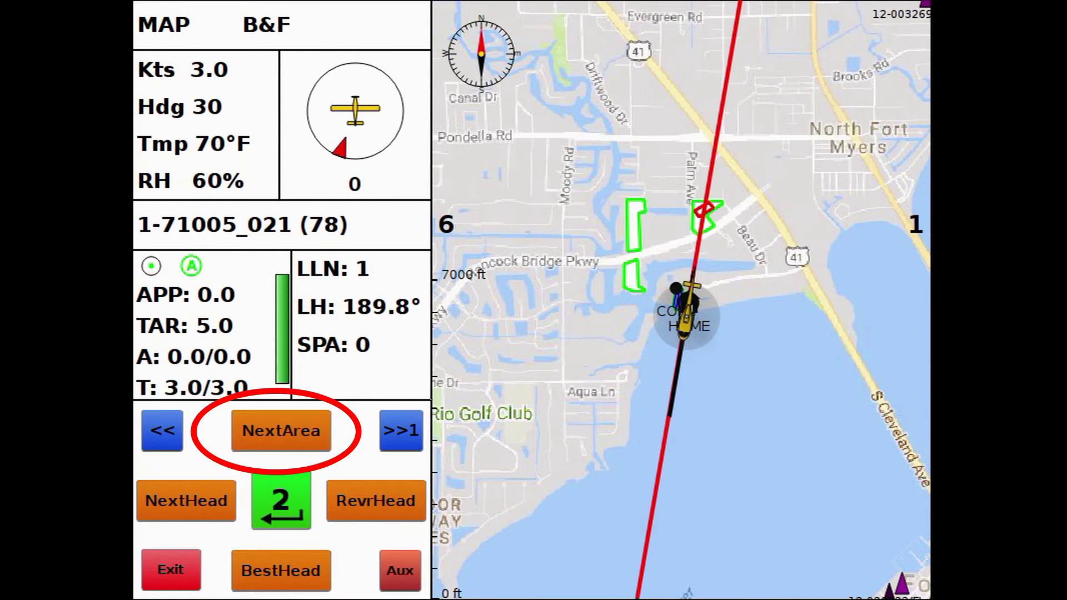
{"action": "left_click", "coordinate": [280, 431]}
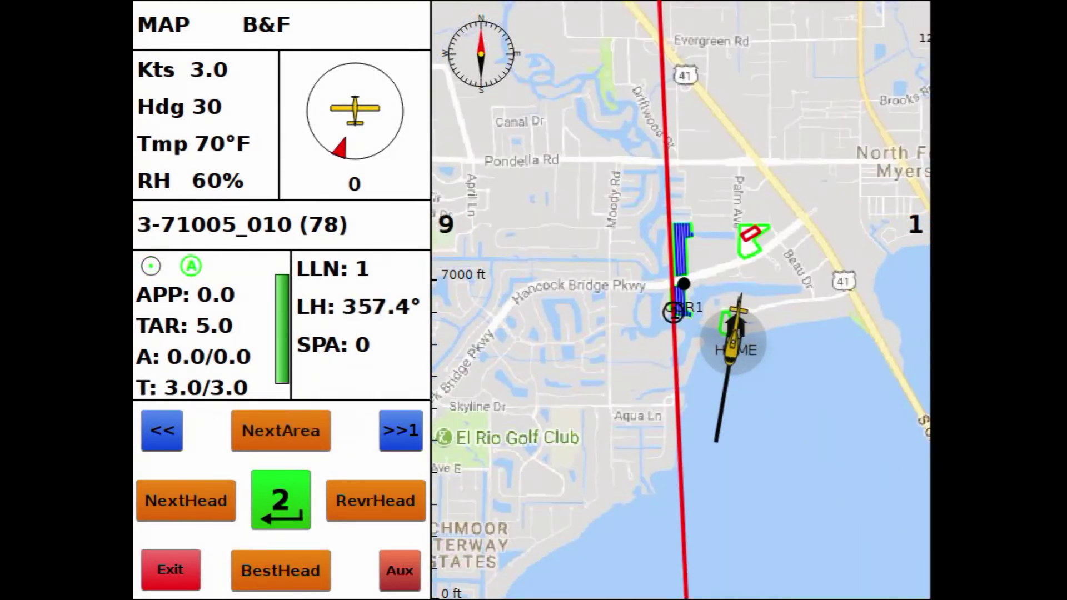
- Reverse, rotate and pick the best flight-line heading, then confirm leaving the area
{"action": "left_click", "coordinate": [376, 501]}
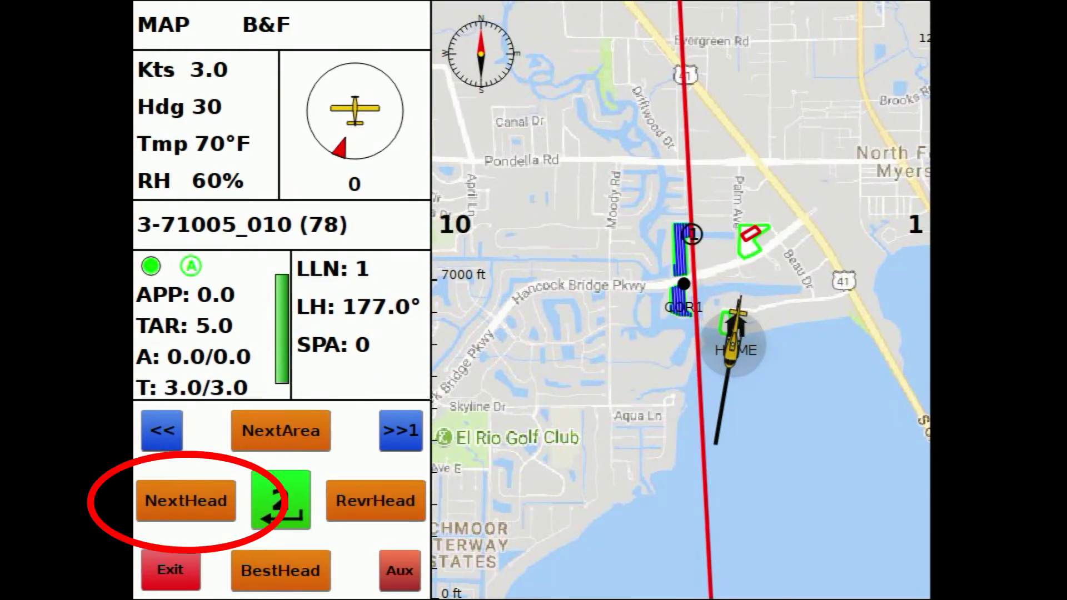
{"action": "left_click", "coordinate": [186, 501]}
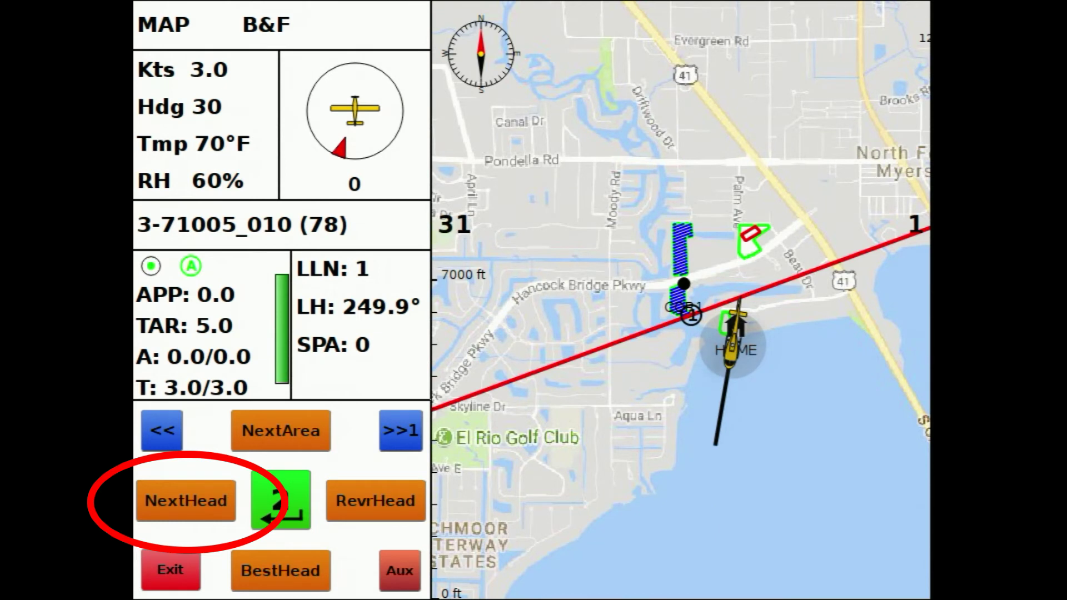
{"action": "left_click", "coordinate": [280, 570]}
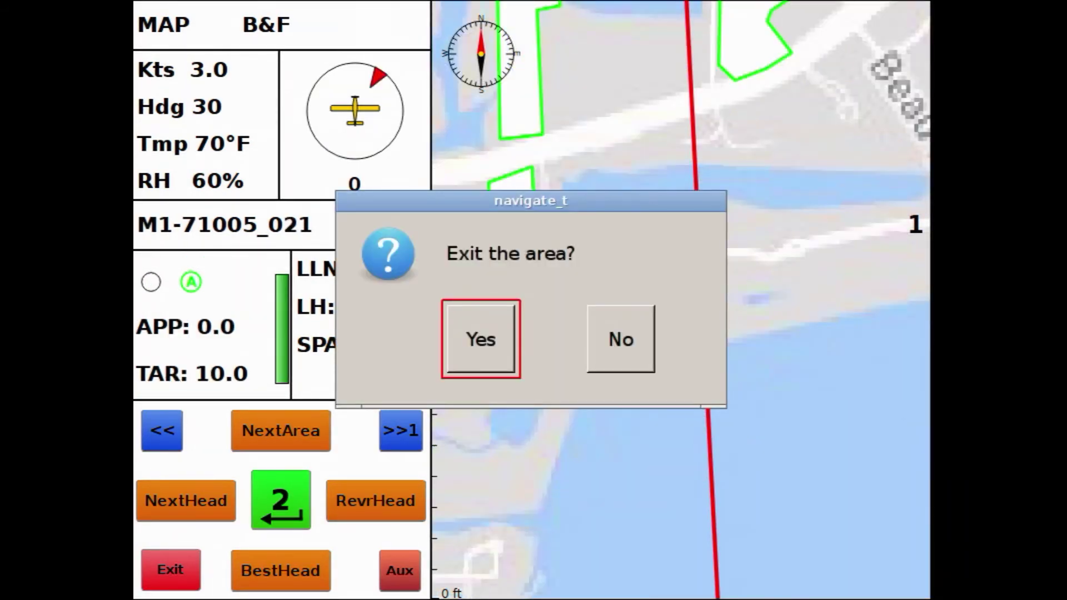
{"action": "key", "text": "Return"}
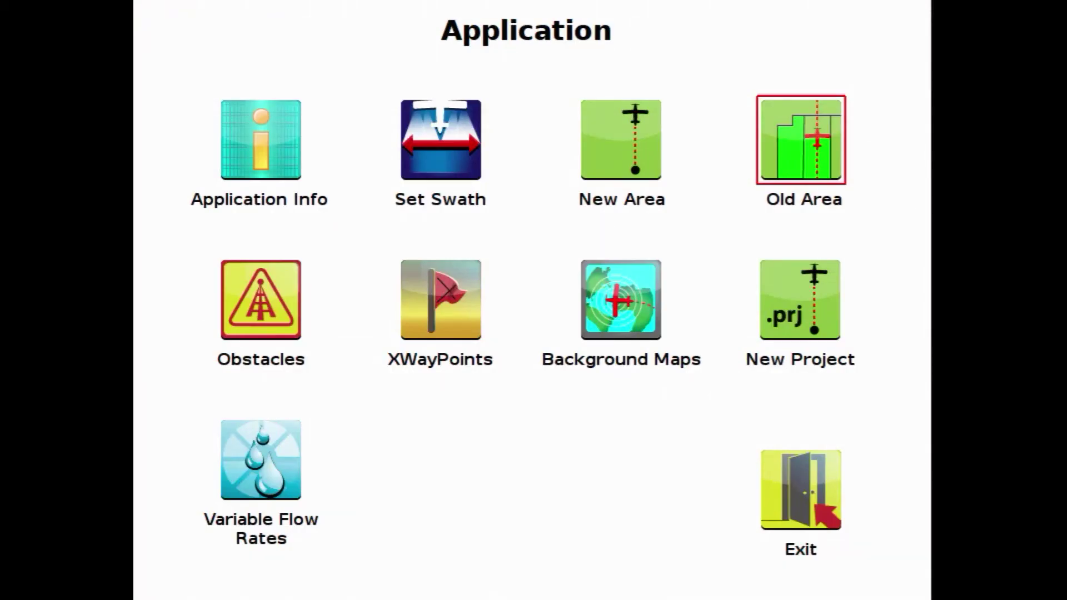
- Tick both Mike.kmz and Robert.kmz in the Old Area list and load them as one job
{"action": "key", "text": "Return"}
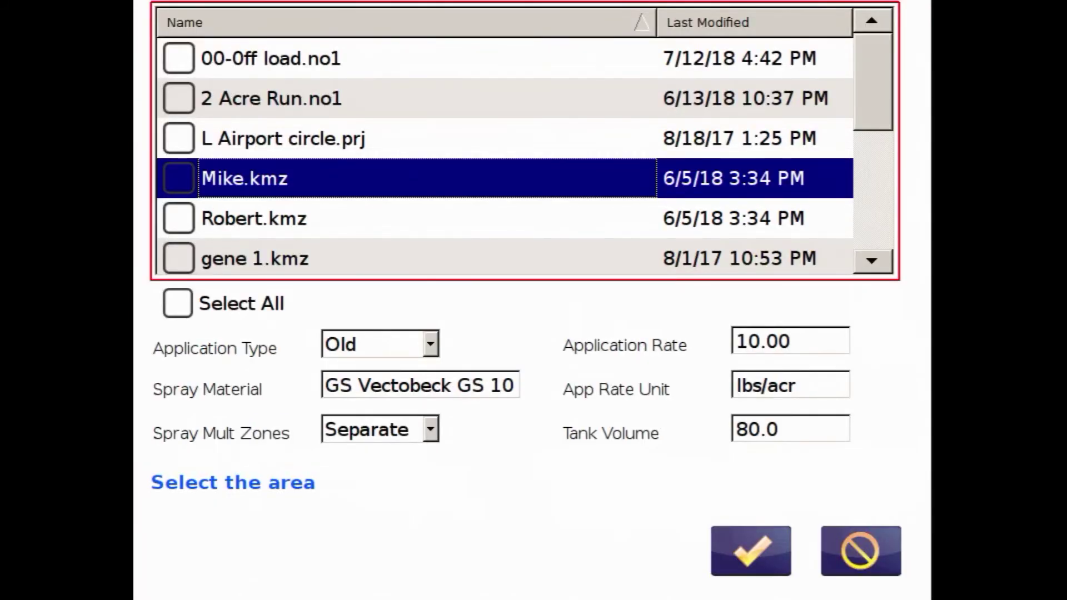
{"action": "key", "text": "space"}
{"action": "key", "text": "Down"}
{"action": "key", "text": "space"}
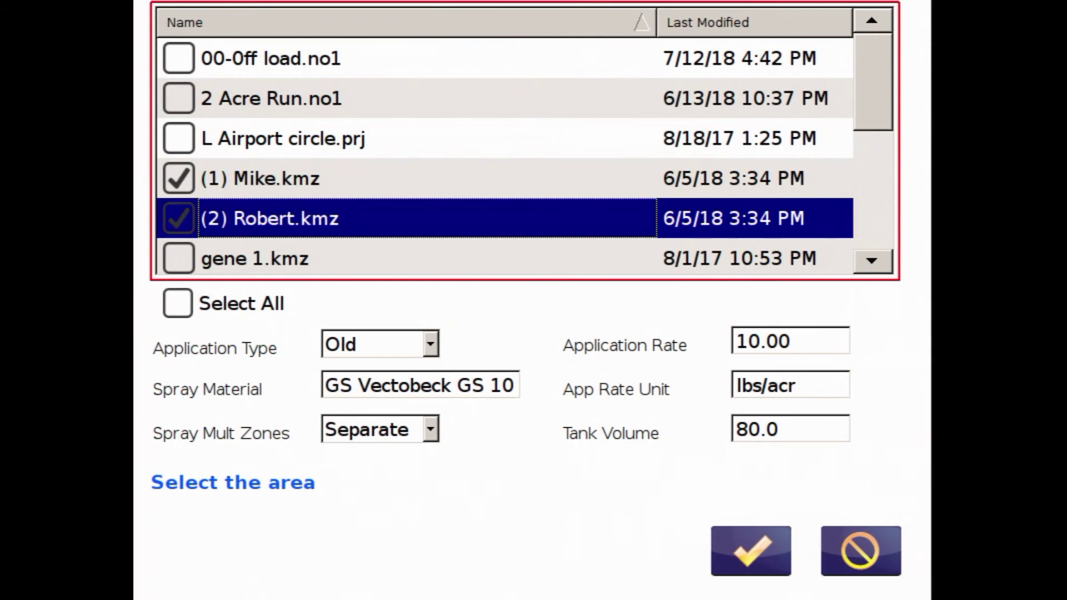
{"action": "key", "text": "Return"}
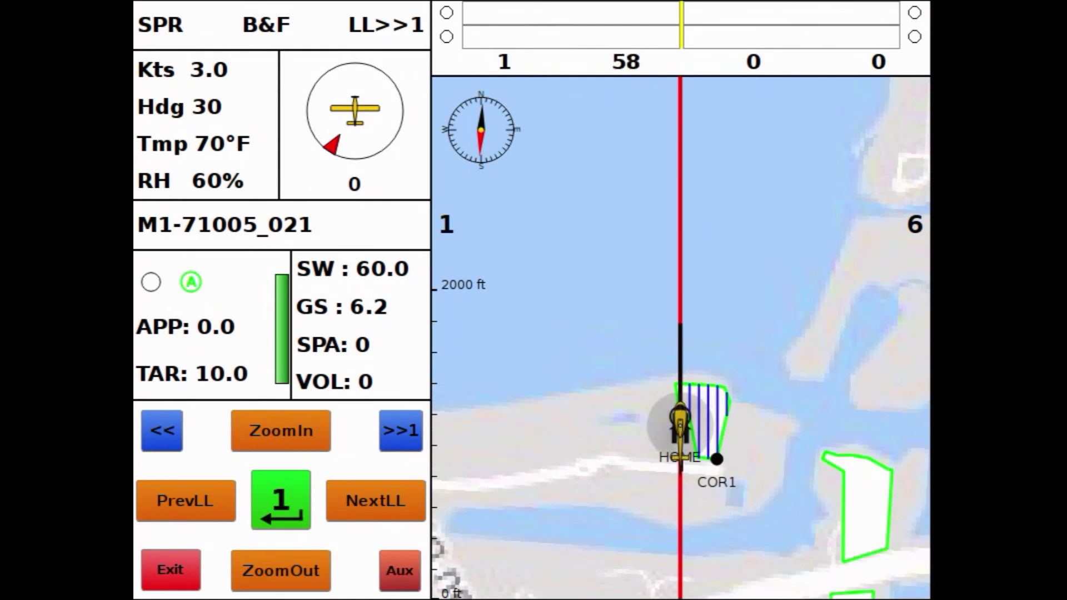
- Zoom the map out to see all parcels and jump to area R1-72004_050
{"action": "left_click", "coordinate": [281, 571]}
{"action": "left_click", "coordinate": [281, 571]}
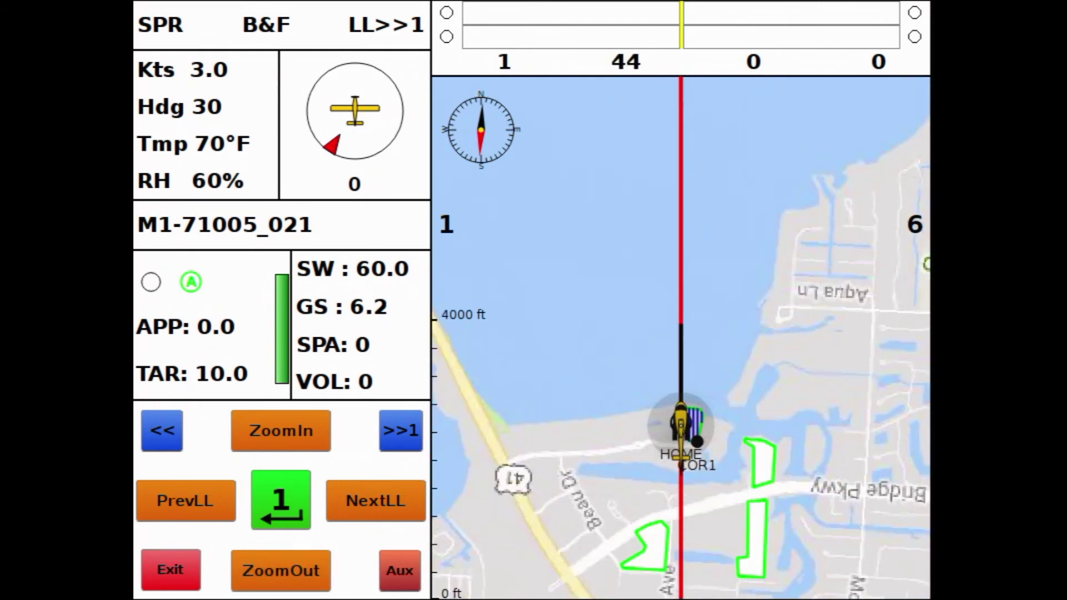
{"action": "left_click", "coordinate": [280, 571]}
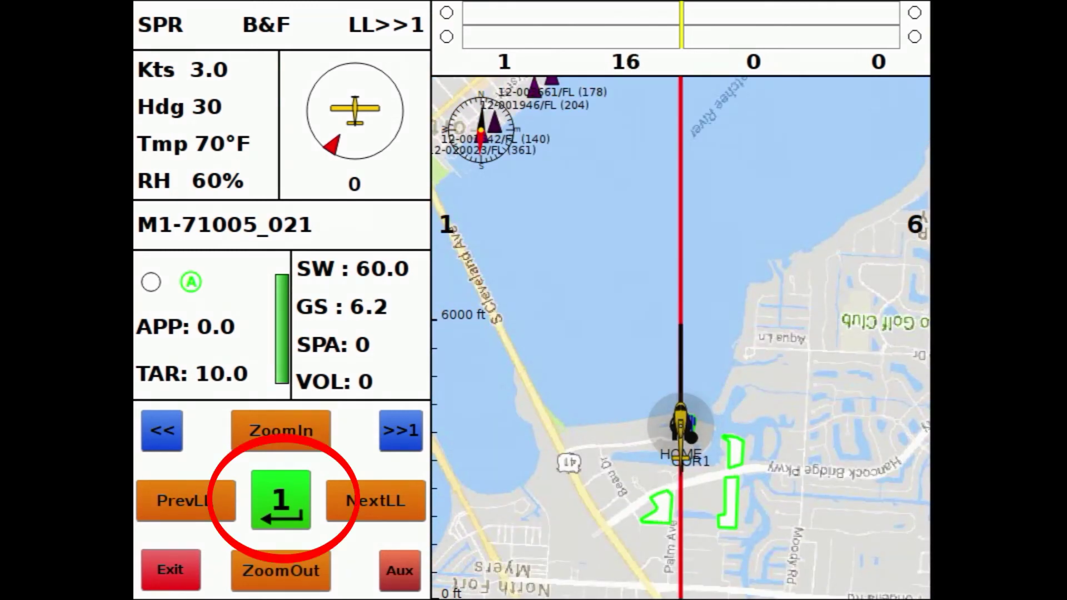
{"action": "key", "text": "Return"}
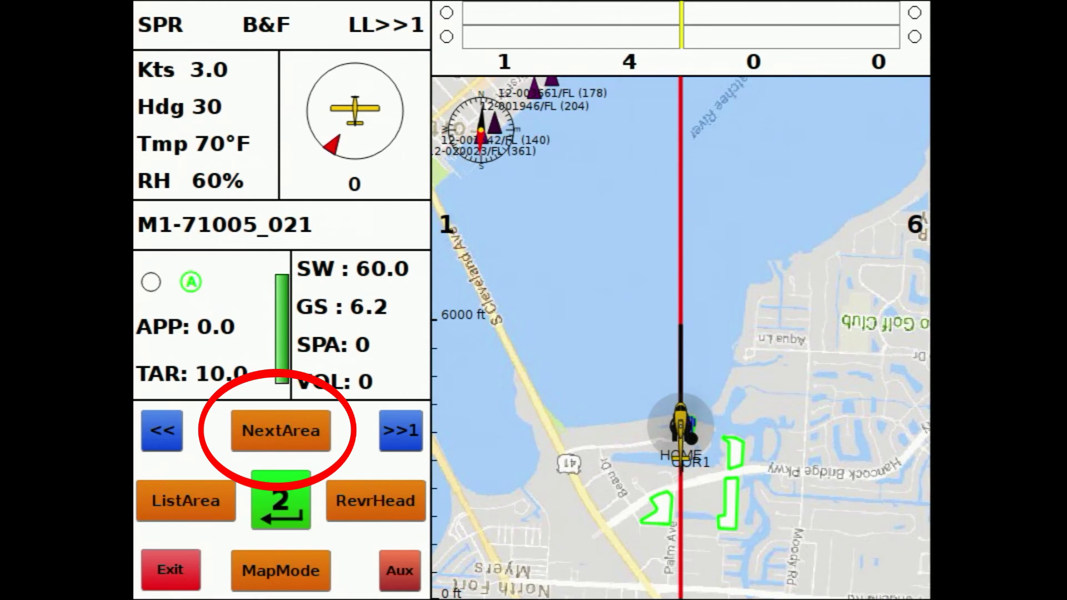
{"action": "left_click", "coordinate": [280, 430]}
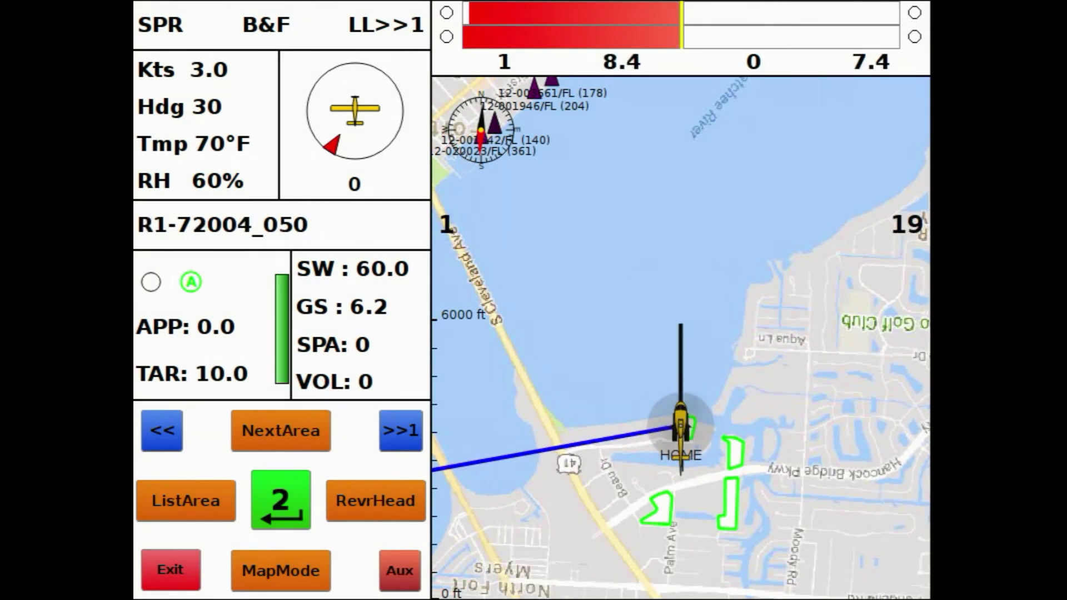
- Reverse the flight lines and cycle zones R2-72004_040 and R3-72004_020 back to R1-72004_050
{"action": "key", "text": "Return"}
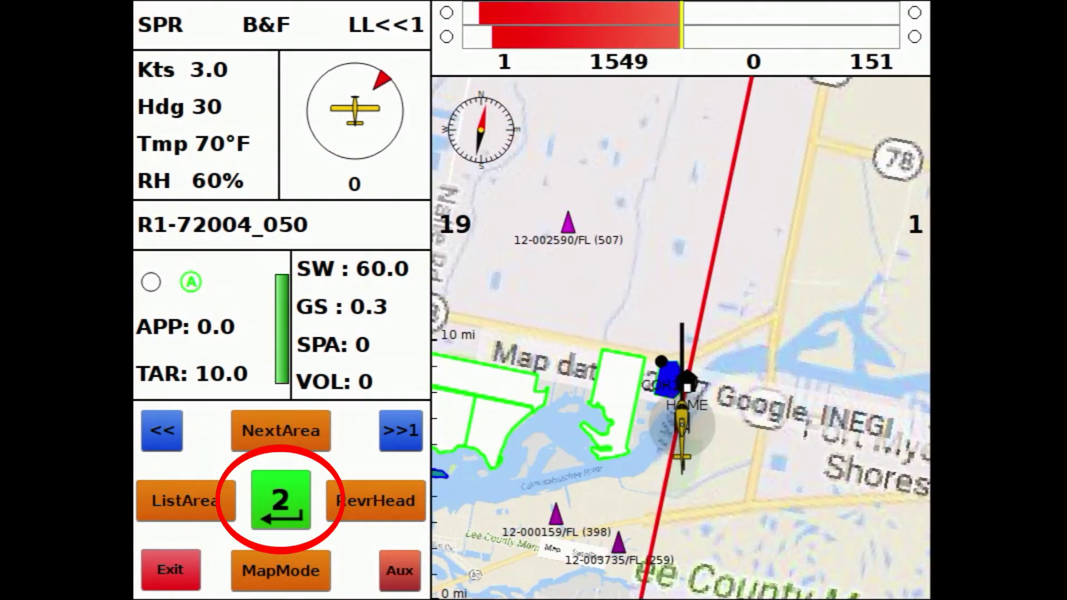
{"action": "left_click", "coordinate": [280, 500]}
{"action": "left_click", "coordinate": [281, 430]}
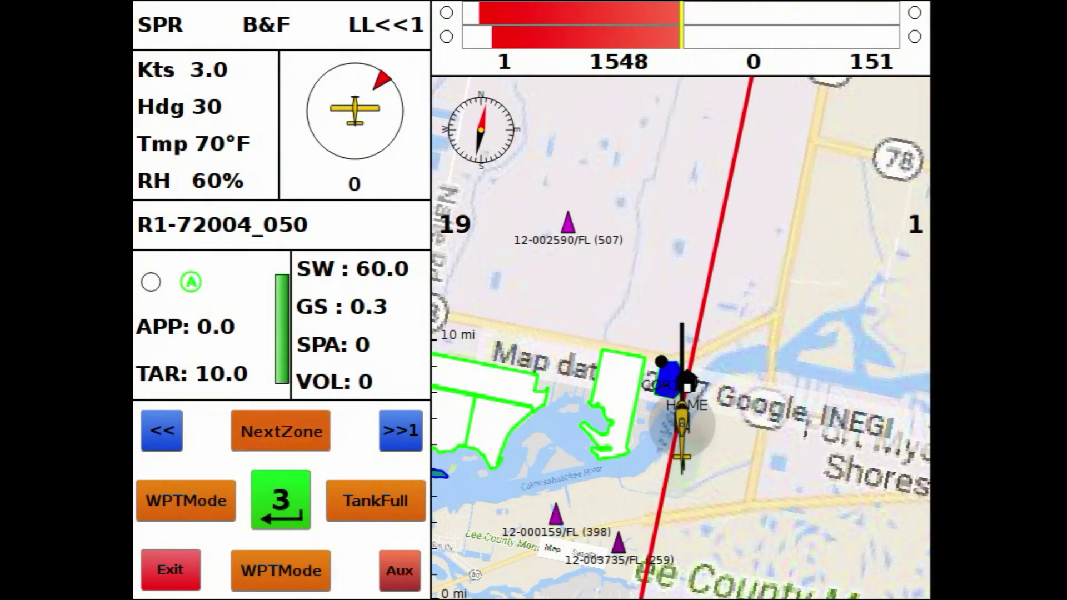
{"action": "left_click", "coordinate": [280, 430]}
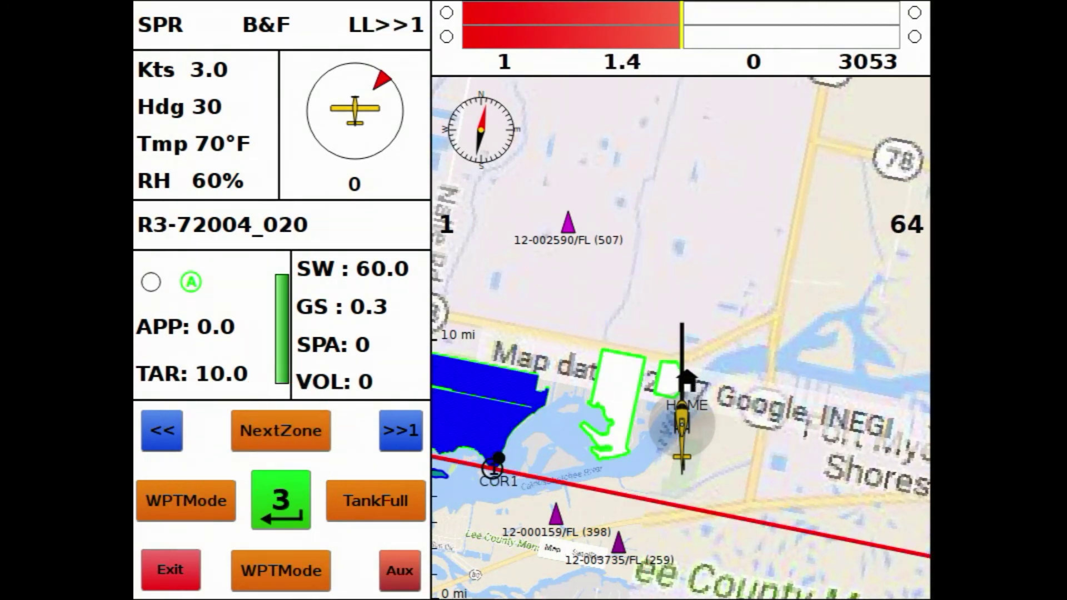
{"action": "left_click", "coordinate": [280, 431]}
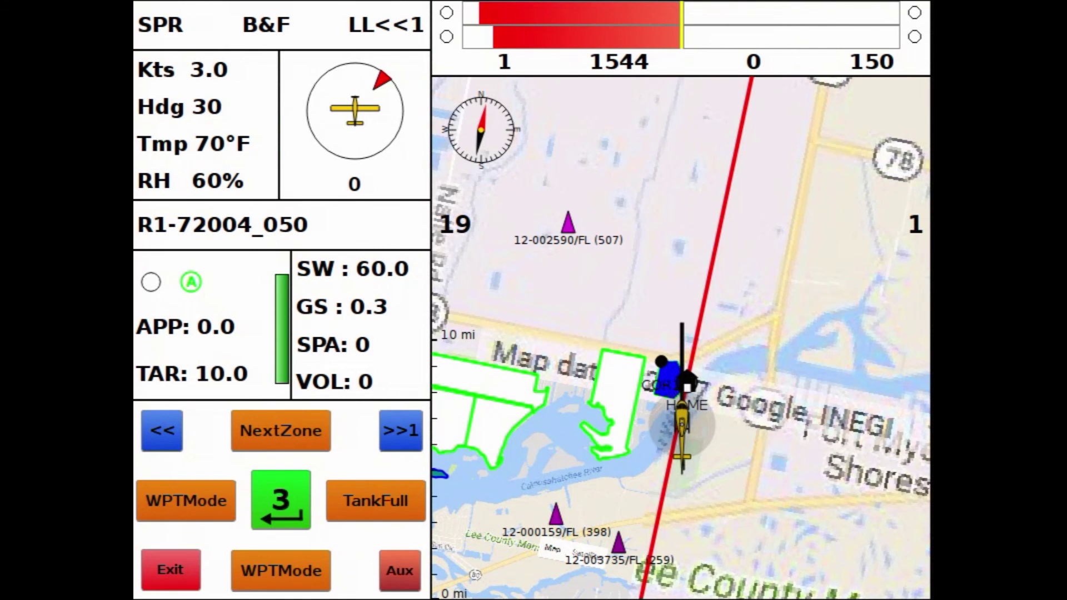
{"action": "left_click", "coordinate": [401, 430]}
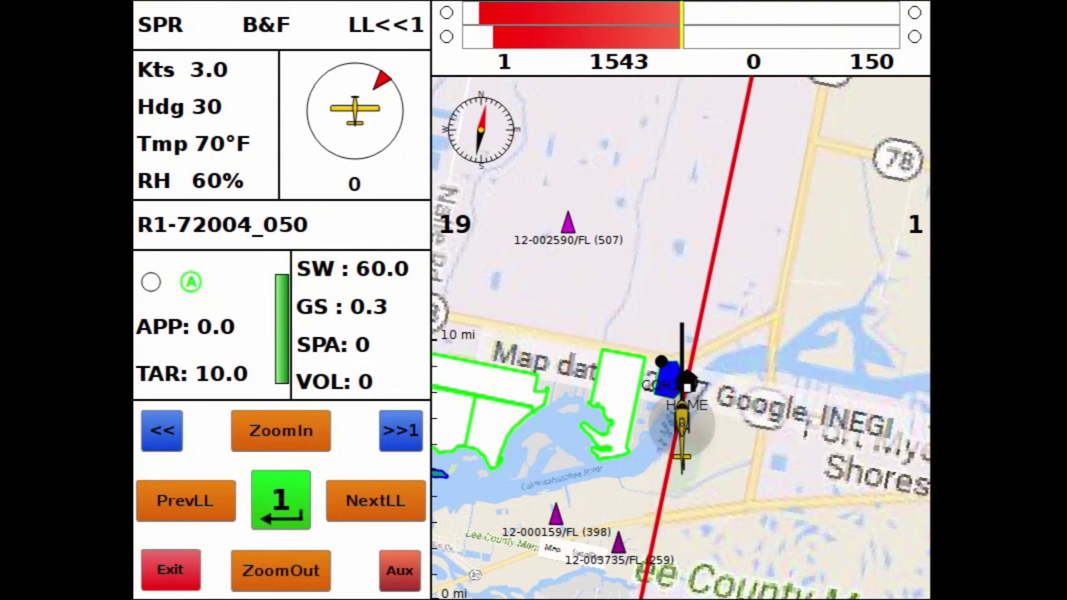